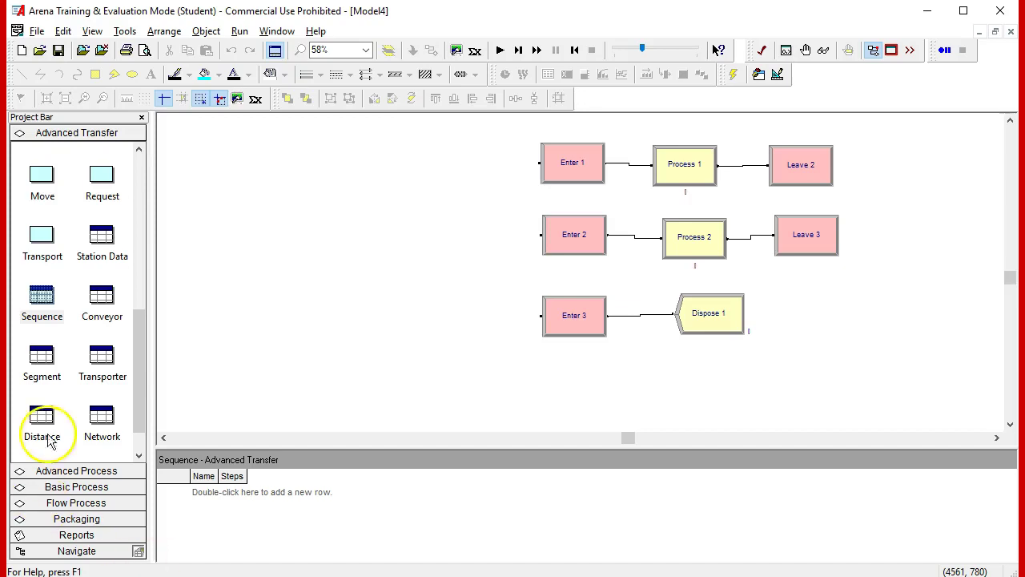
# Place a Create 3 module on the canvas followed by an Assign 3 module
pyautogui.click(80, 486)
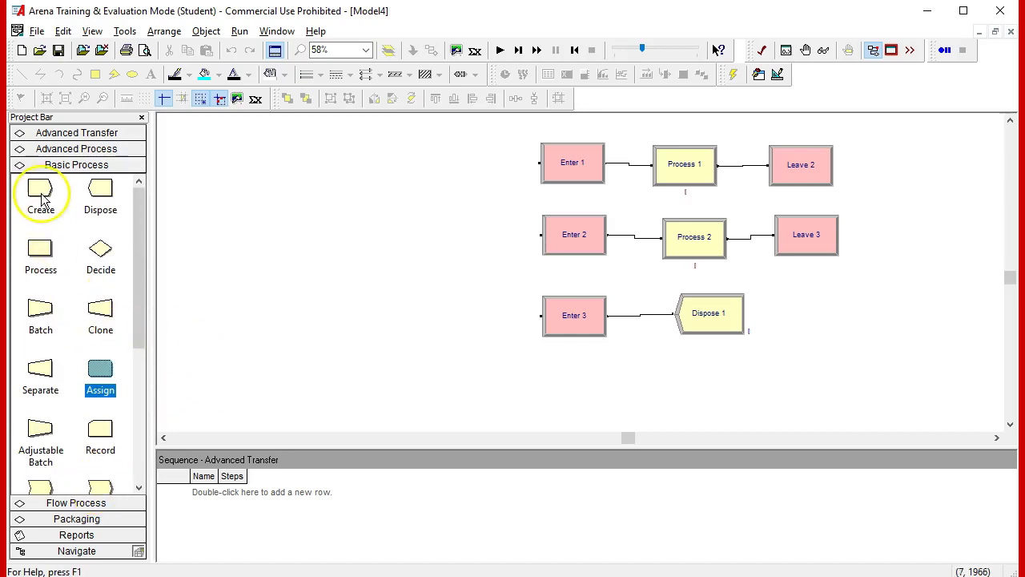
pyautogui.click(41, 194)
pyautogui.moveTo(40, 195); pyautogui.dragTo(163, 231)
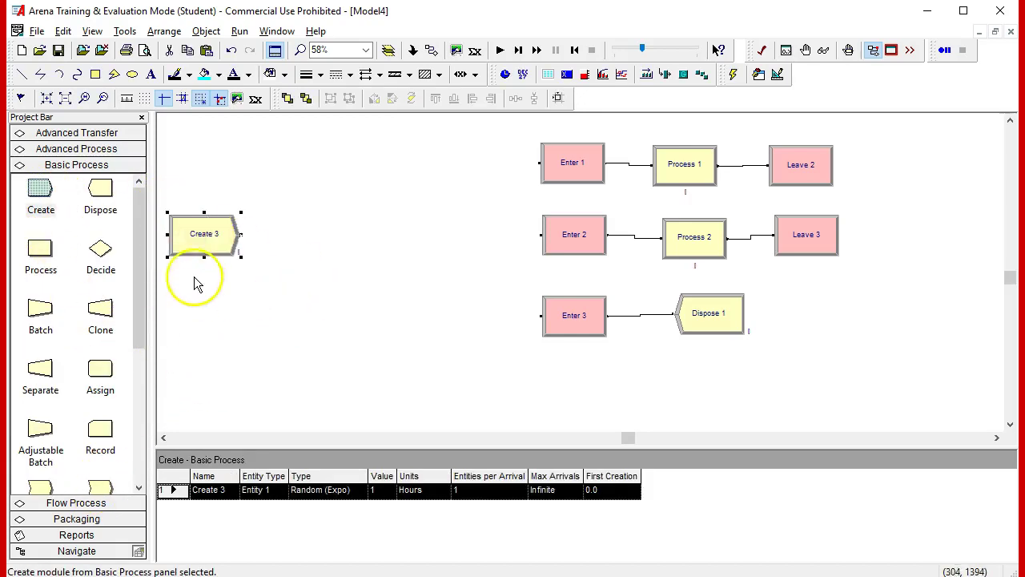
pyautogui.moveTo(100, 384); pyautogui.dragTo(258, 245)
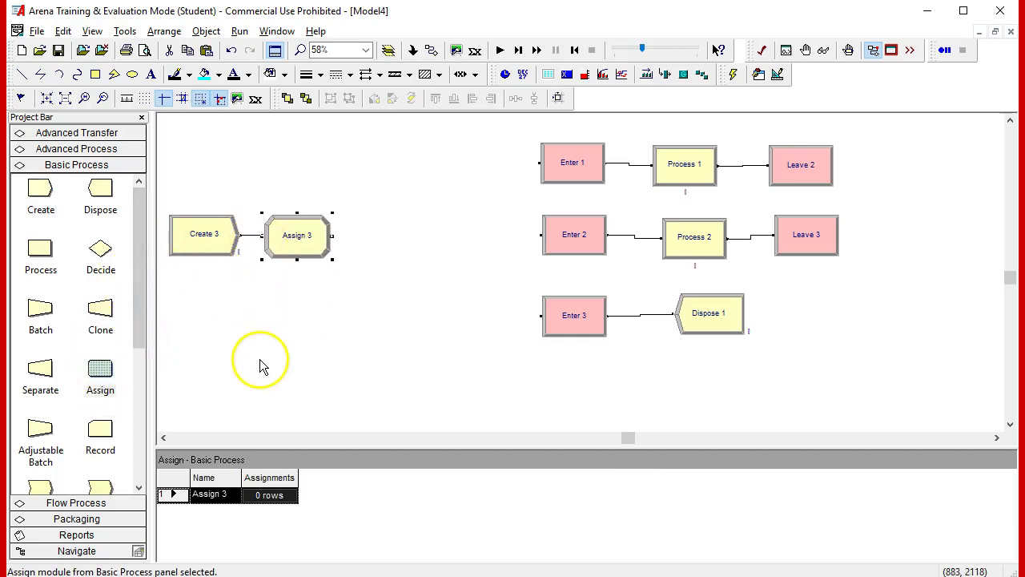
# Give Assign 3 an attribute assignment setting Entity.Sequence to 1
pyautogui.doubleClick(318, 245)
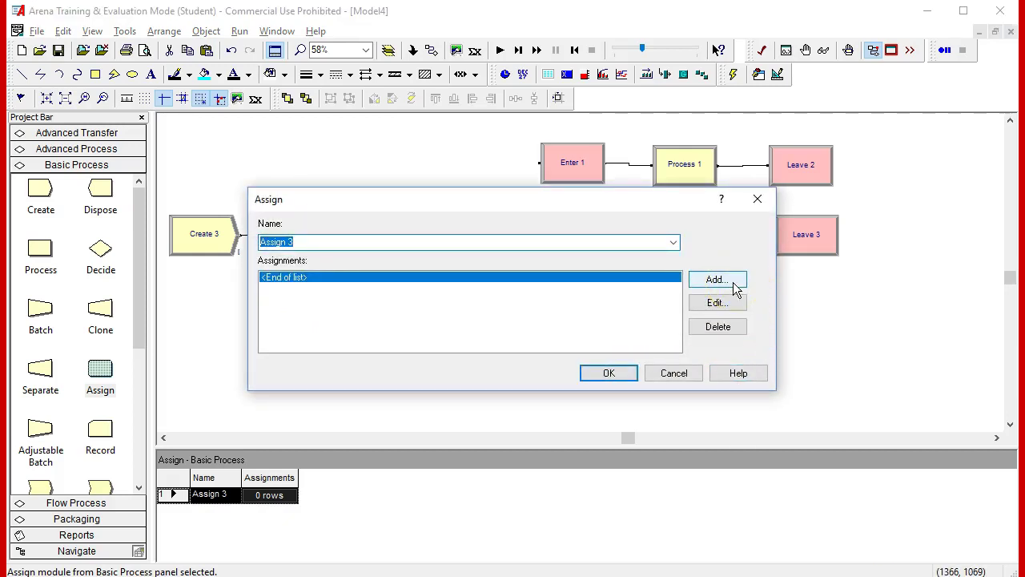
pyautogui.click(736, 288)
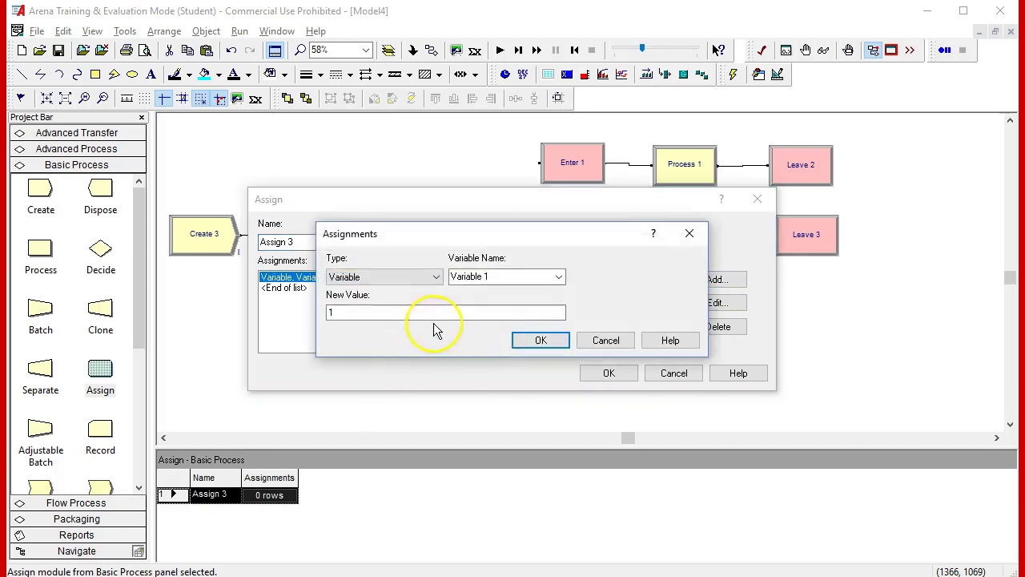
pyautogui.click(433, 280)
pyautogui.click(360, 324)
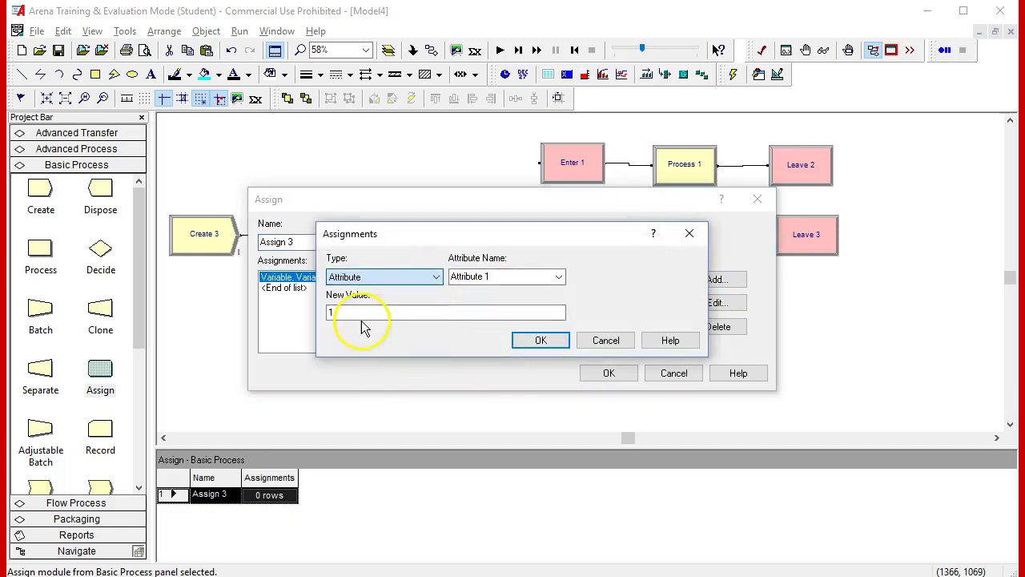
pyautogui.click(517, 277)
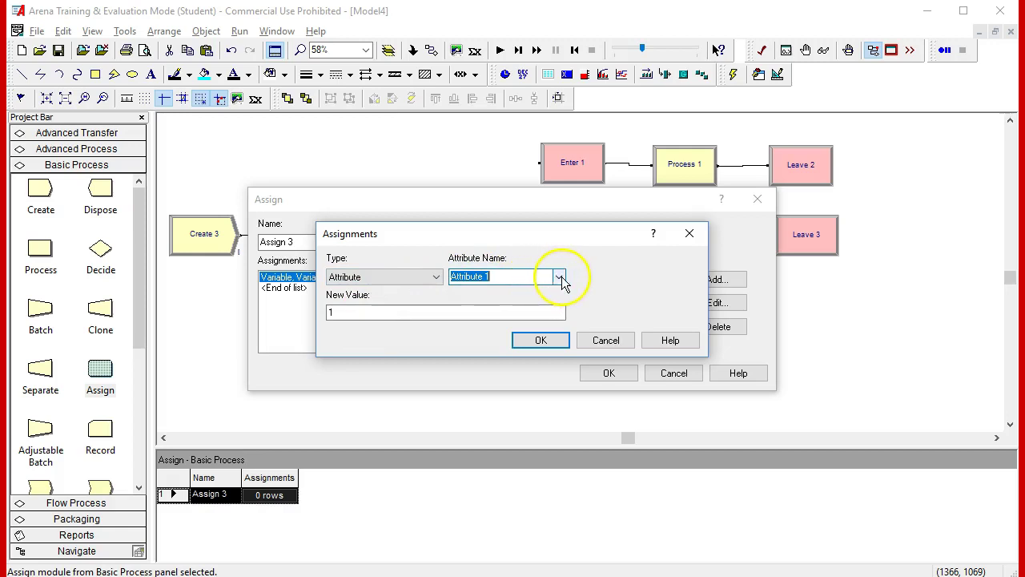
pyautogui.click(559, 277)
pyautogui.click(510, 333)
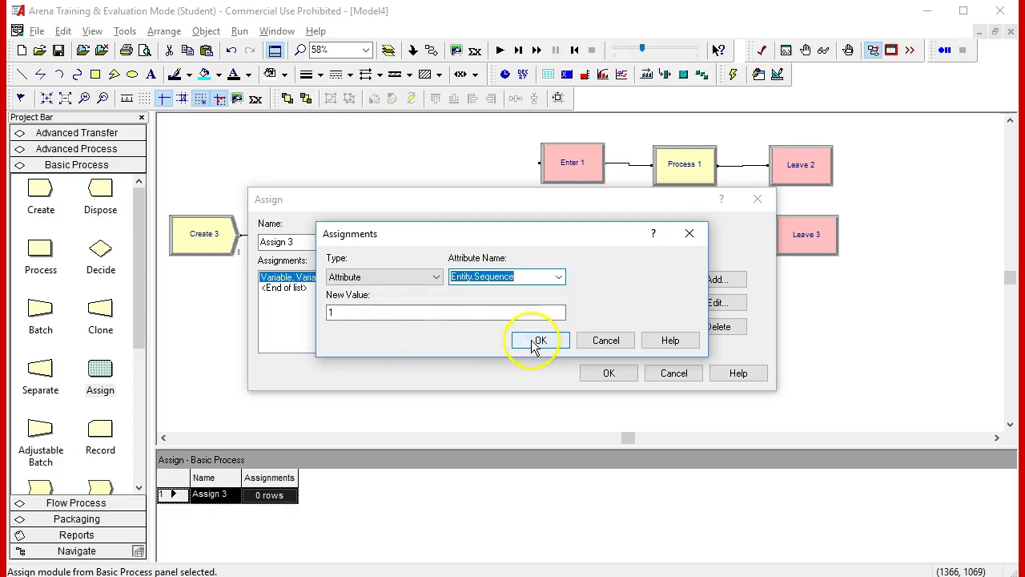
pyautogui.click(537, 341)
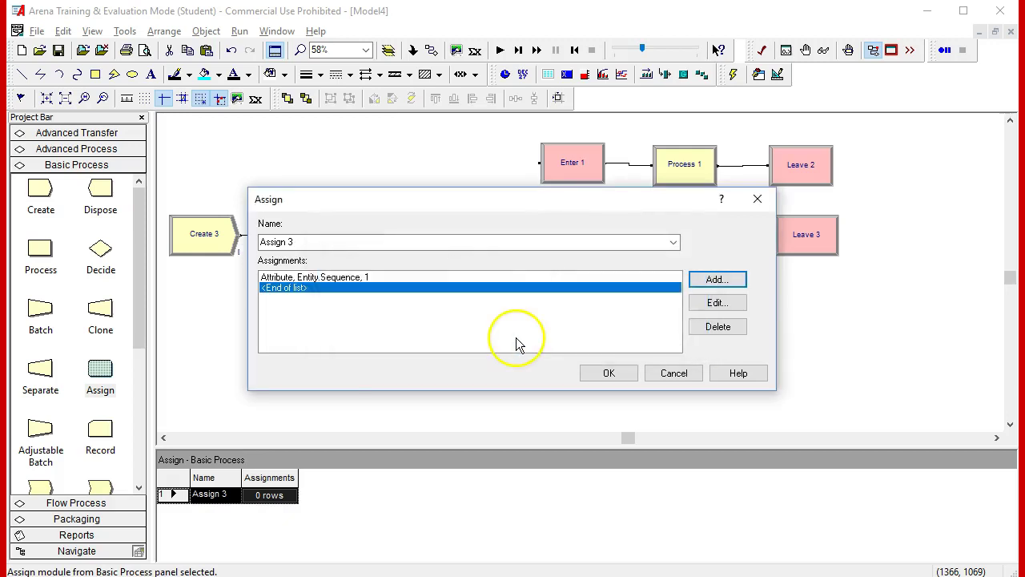
pyautogui.click(622, 374)
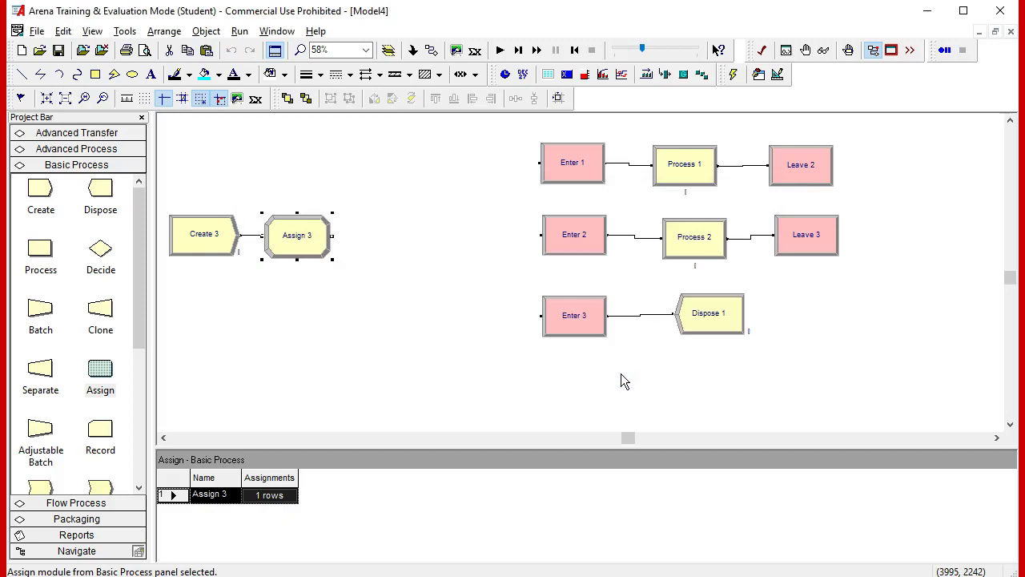
# Add Advanced Transfer Station 3 after Assign 3, with Leave 5 below it
pyautogui.click(112, 134)
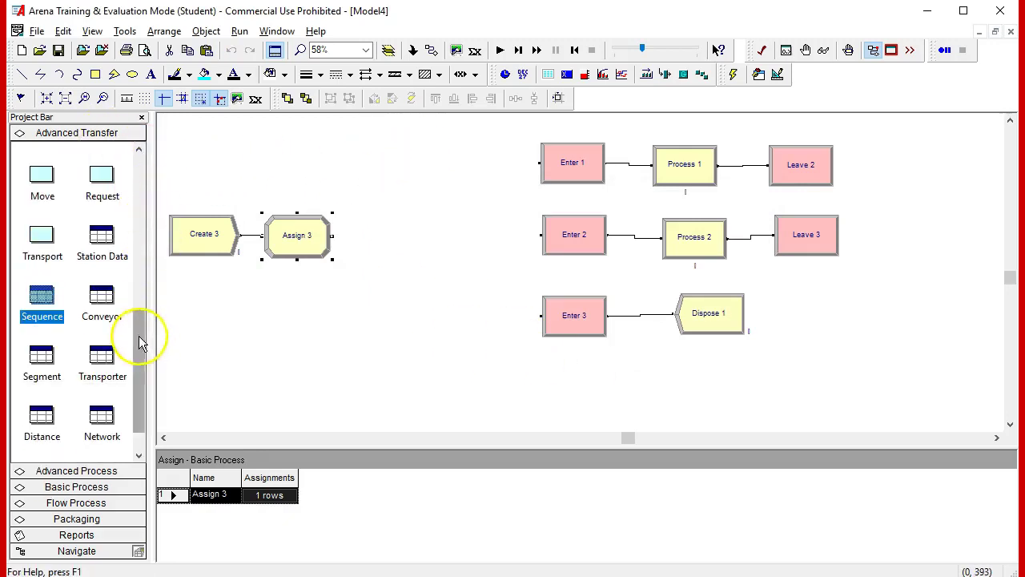
pyautogui.moveTo(141, 343); pyautogui.dragTo(162, 144)
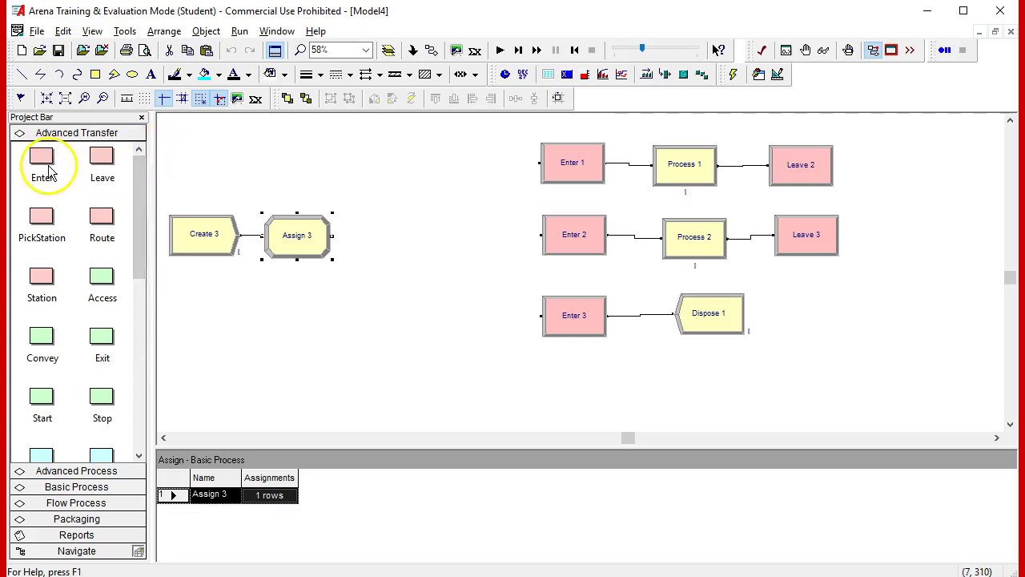
pyautogui.moveTo(44, 280); pyautogui.dragTo(364, 246)
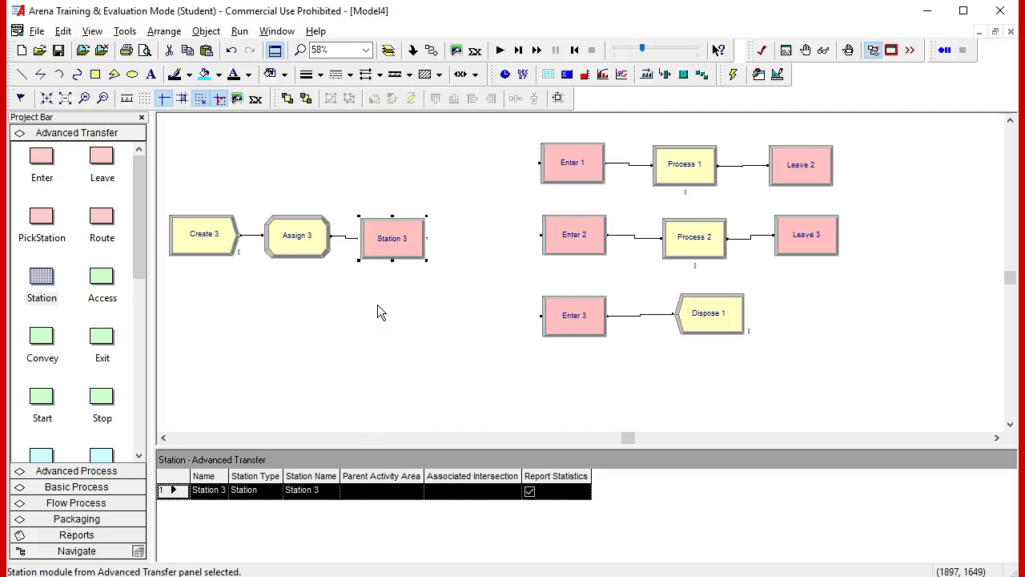
pyautogui.moveTo(102, 156); pyautogui.dragTo(392, 316)
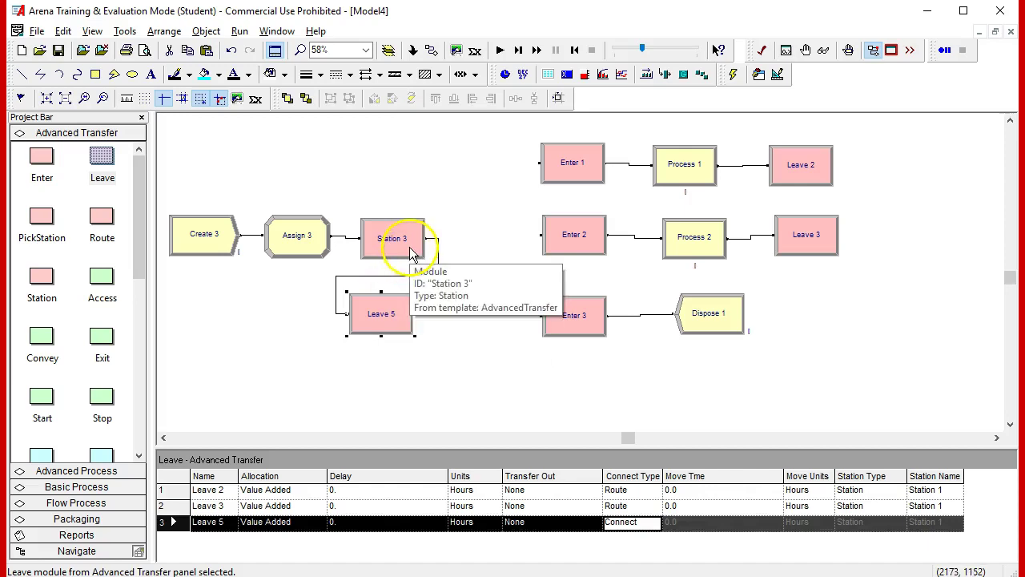
pyautogui.click(381, 323)
# Set Leave 5's Transfer Out to Access Conveyor with Conveyor 1 and 1 cell
pyautogui.doubleClick(381, 323)
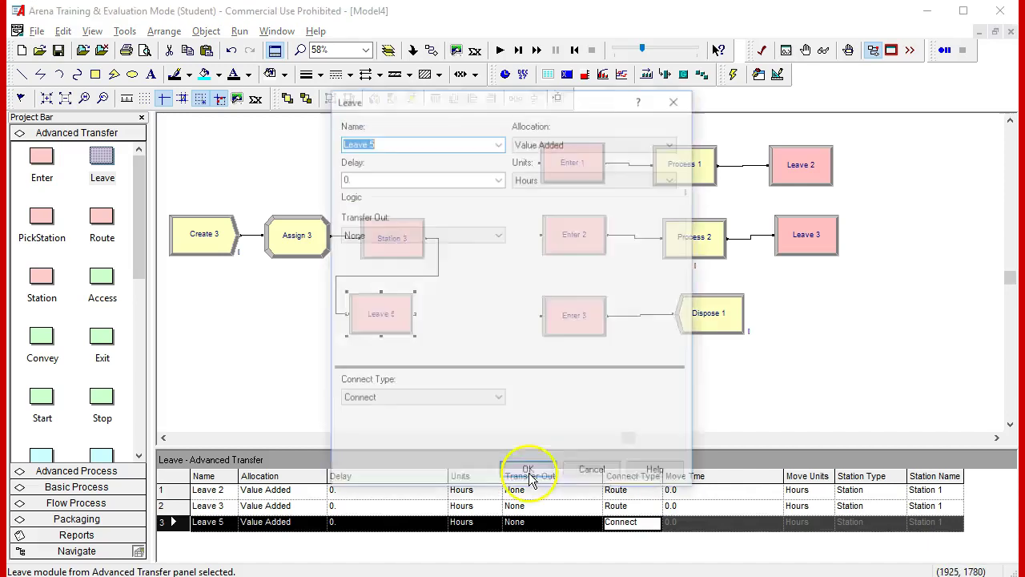
pyautogui.click(502, 237)
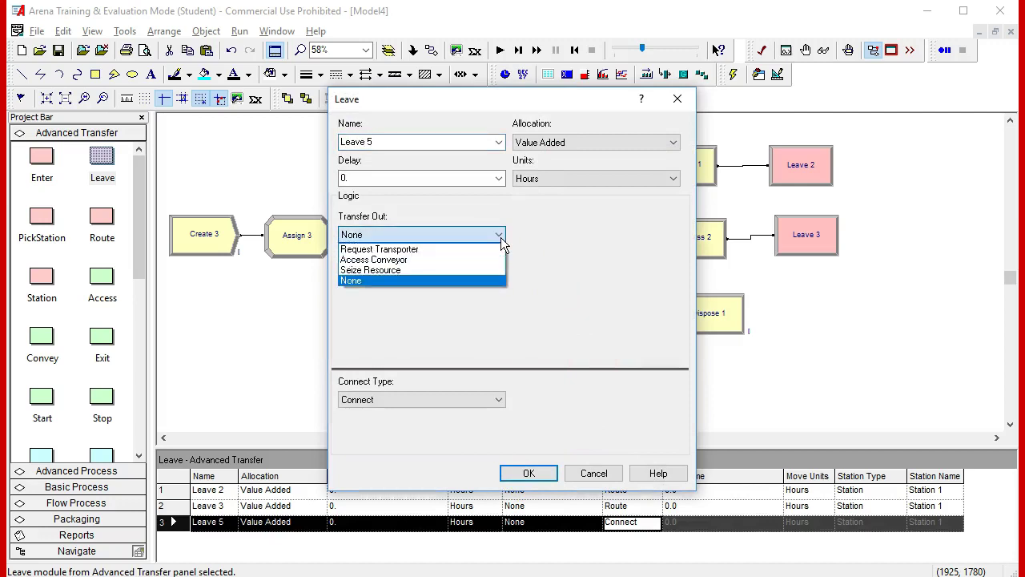
pyautogui.click(382, 259)
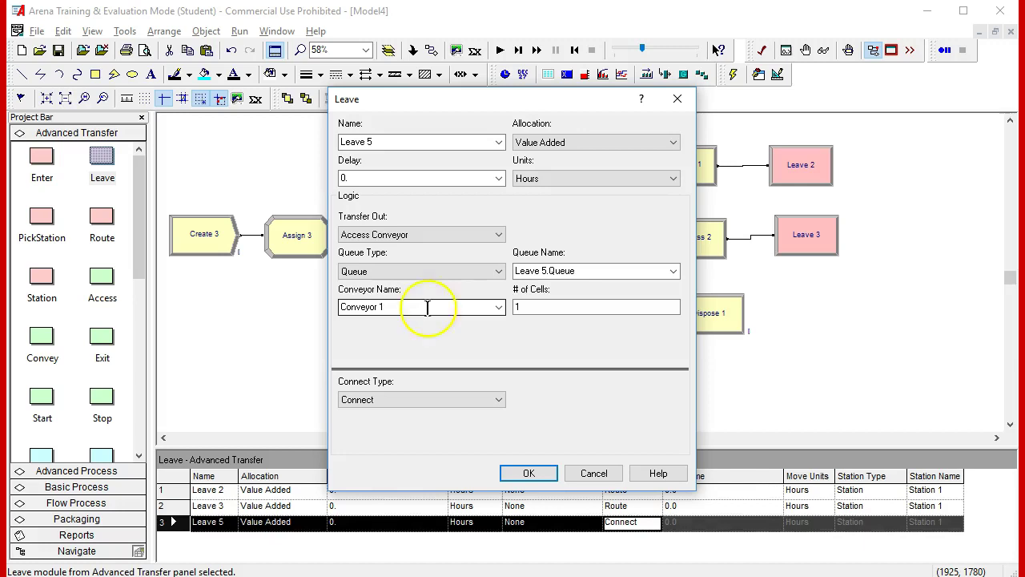
pyautogui.click(519, 306)
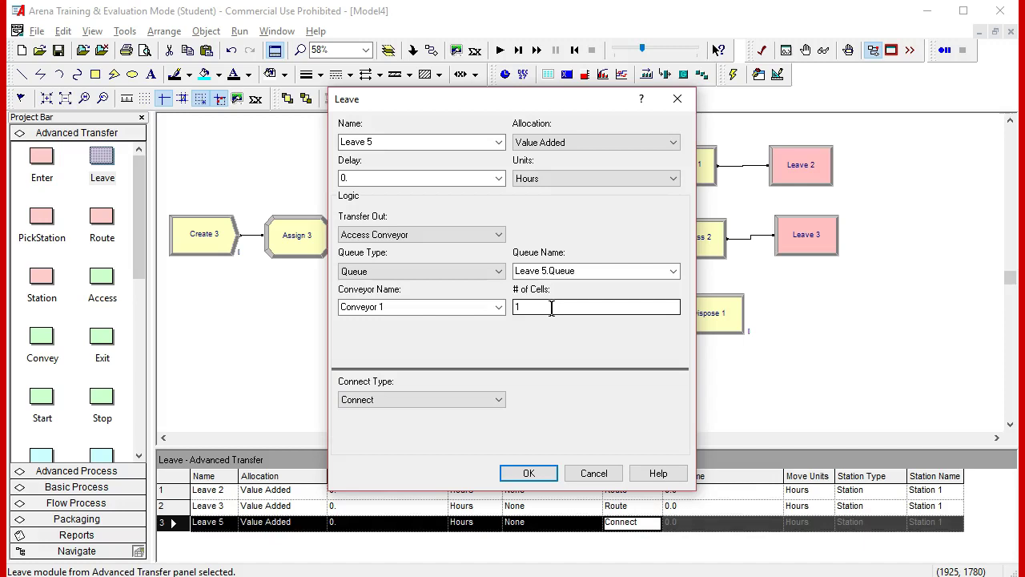
pyautogui.click(533, 384)
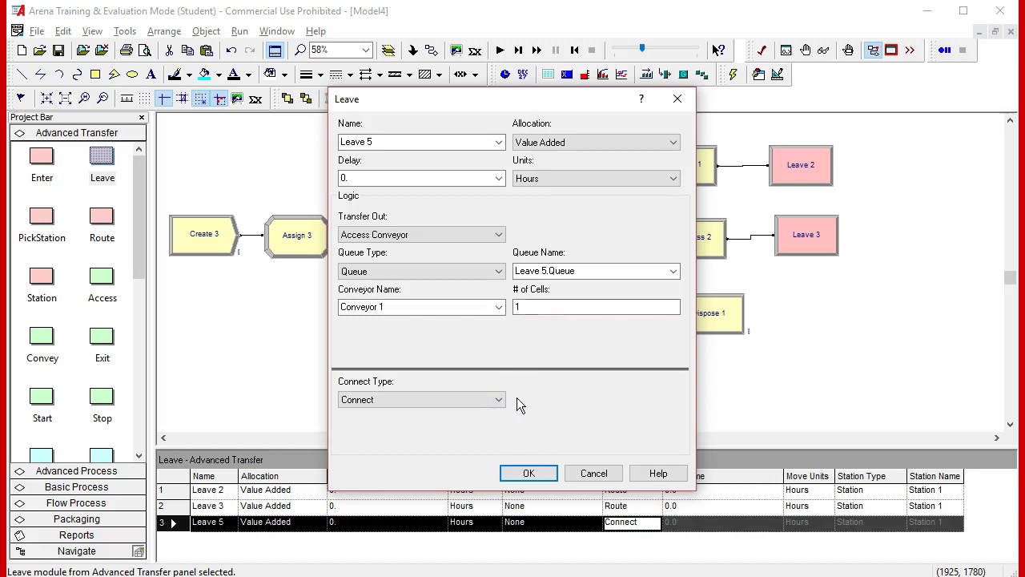
# Set Leave 5's Connect Type to Convey and Station Type to By Sequence
pyautogui.click(499, 401)
pyautogui.click(499, 402)
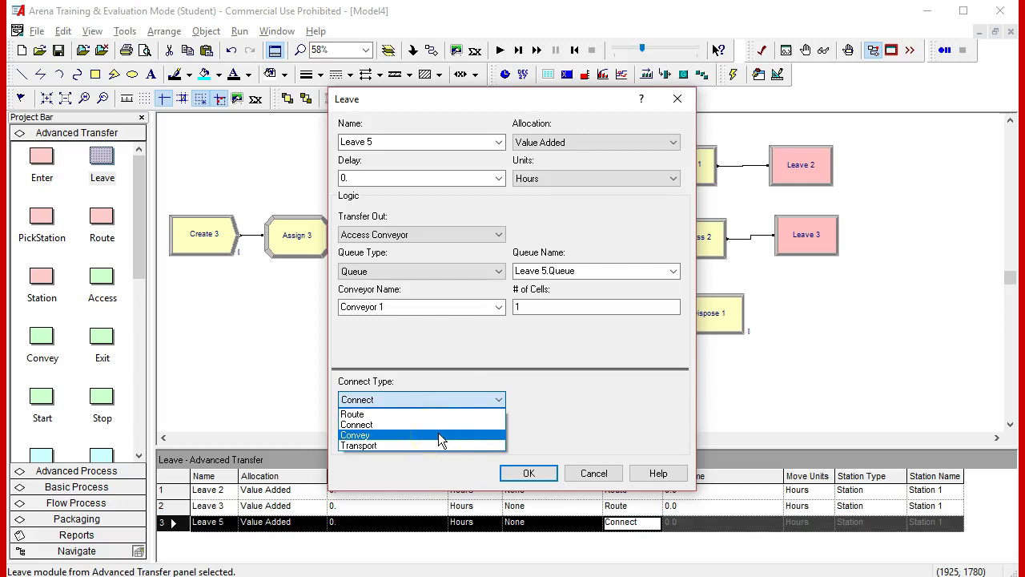
pyautogui.click(438, 434)
pyautogui.click(643, 391)
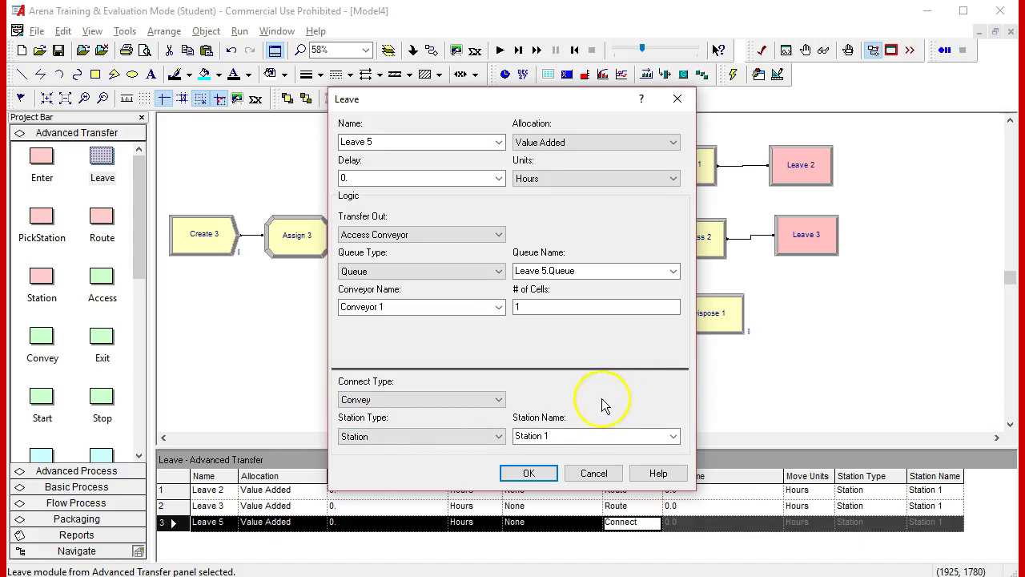
pyautogui.click(515, 436)
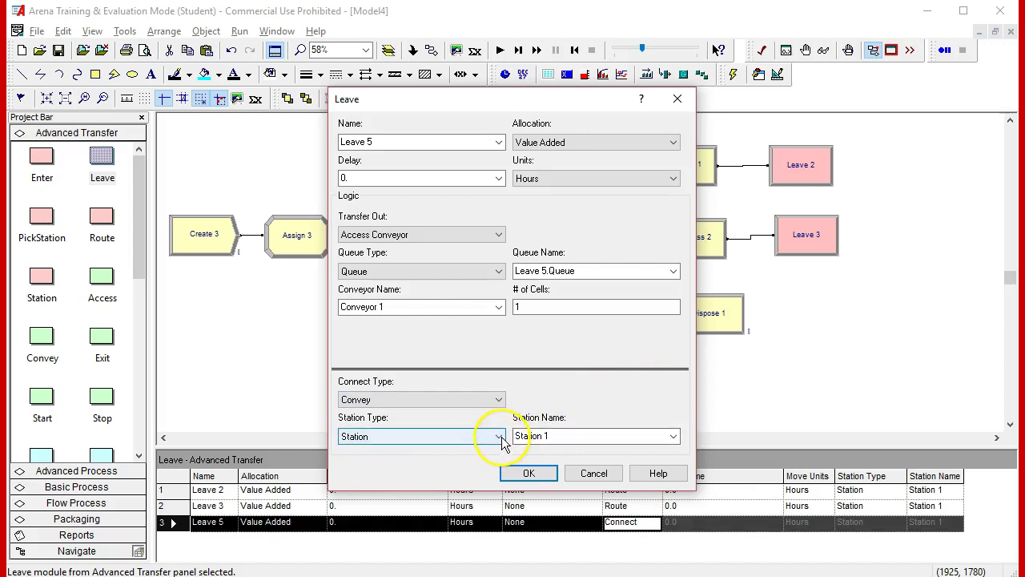
pyautogui.click(499, 437)
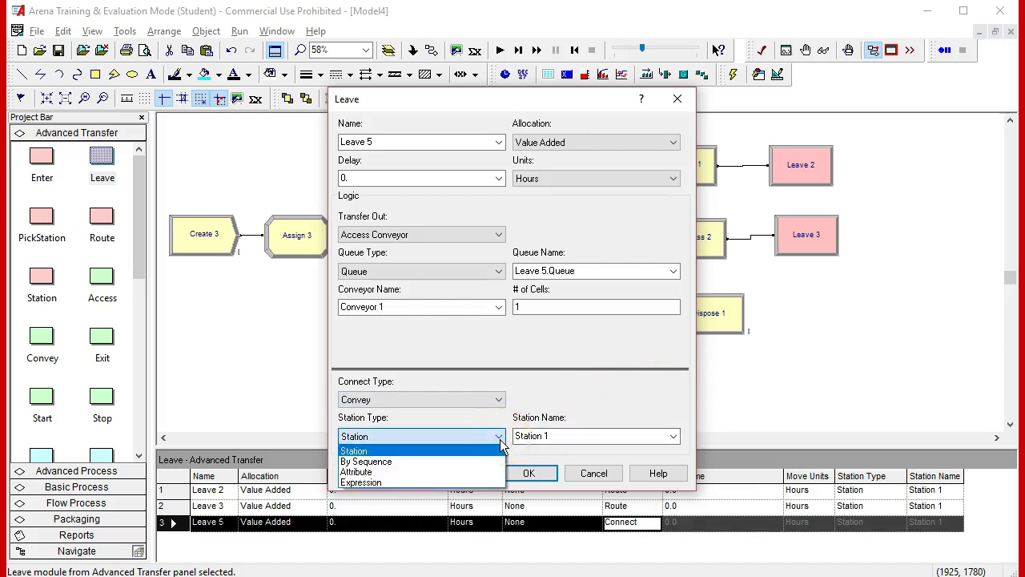
pyautogui.click(479, 462)
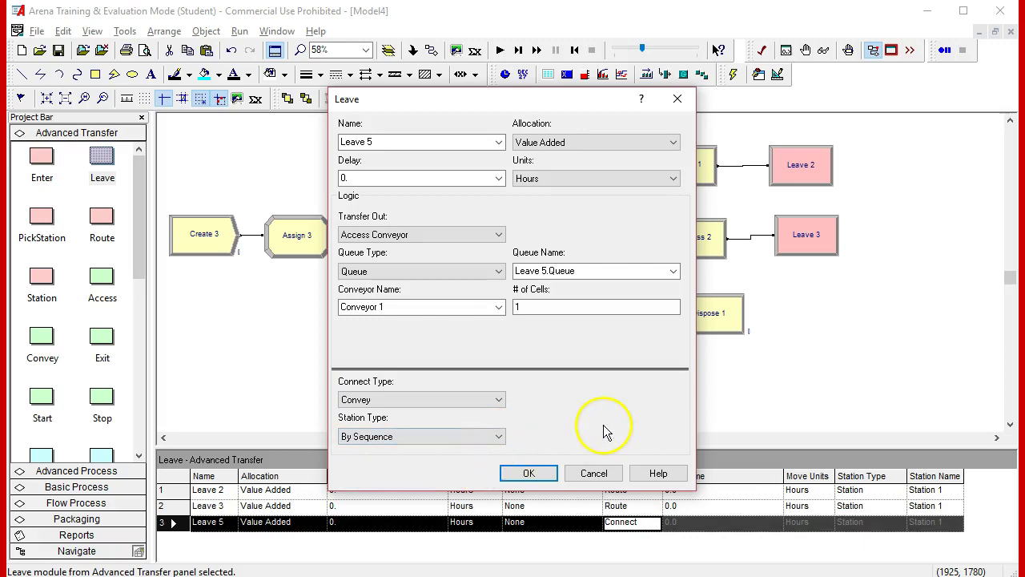
pyautogui.click(527, 474)
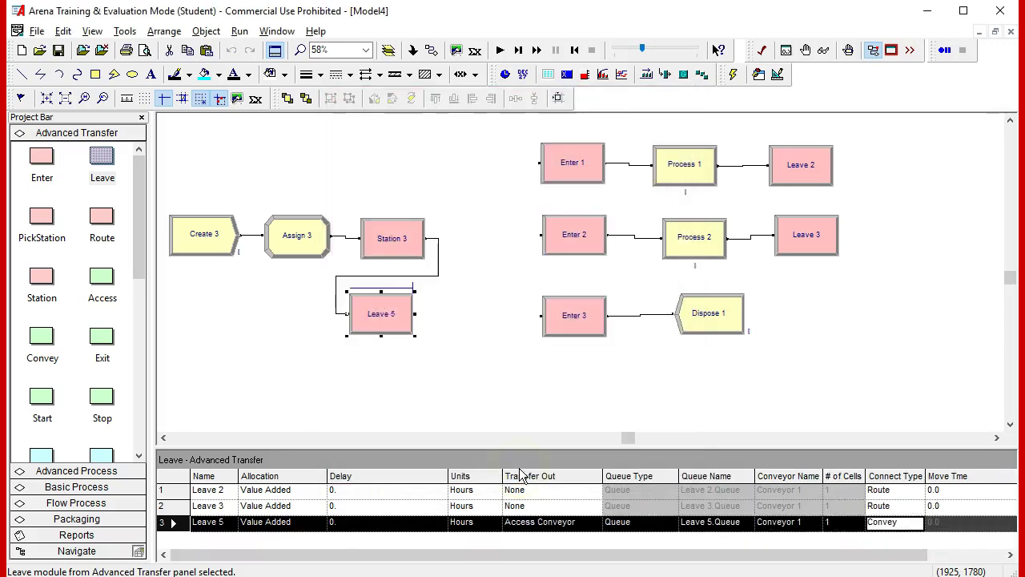
pyautogui.click(414, 304)
# Set Enter 1's Transfer In to Exit Conveyor using Conveyor 1
pyautogui.doubleClick(569, 173)
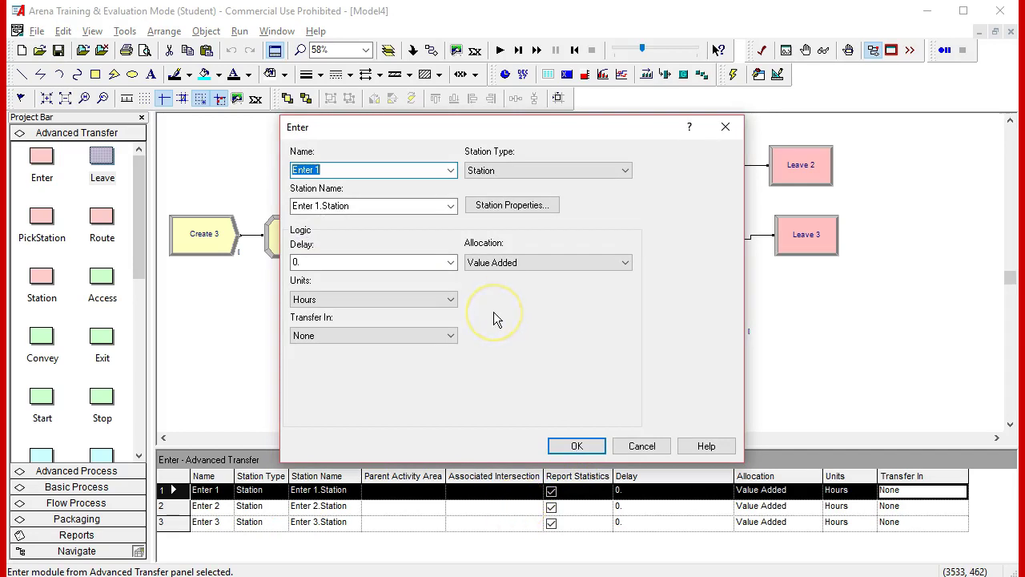
pyautogui.click(450, 339)
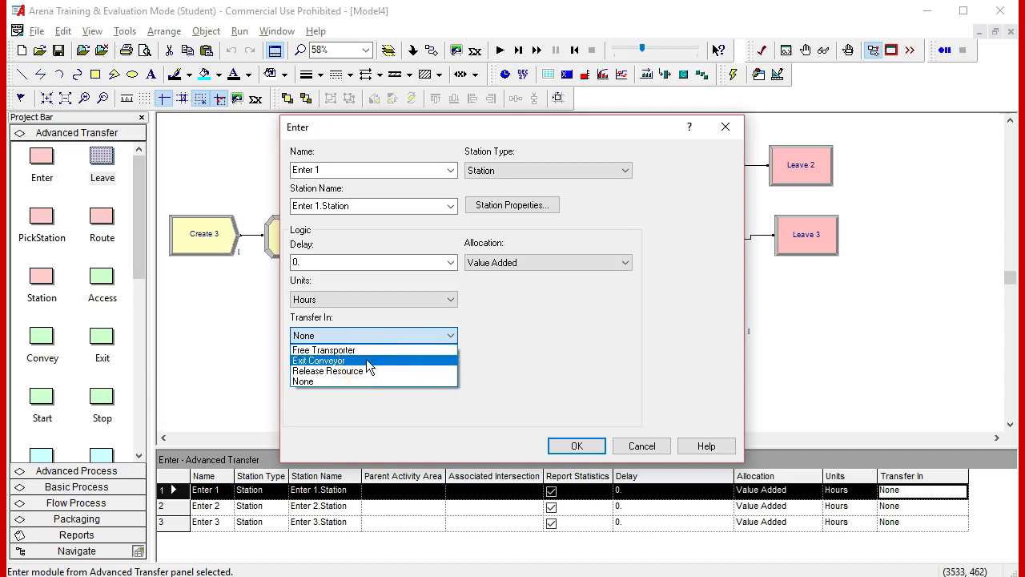
pyautogui.click(366, 359)
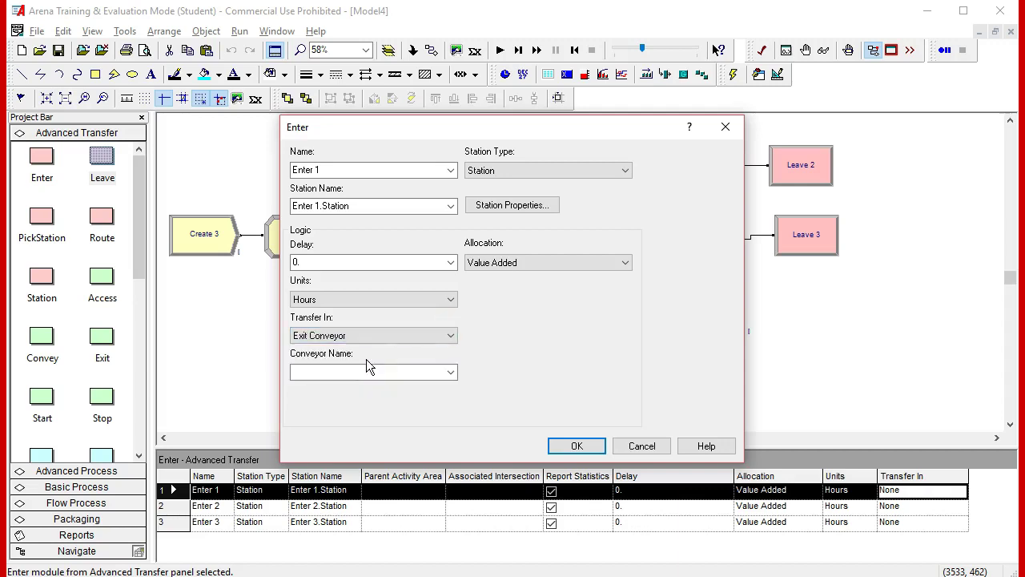
pyautogui.click(451, 376)
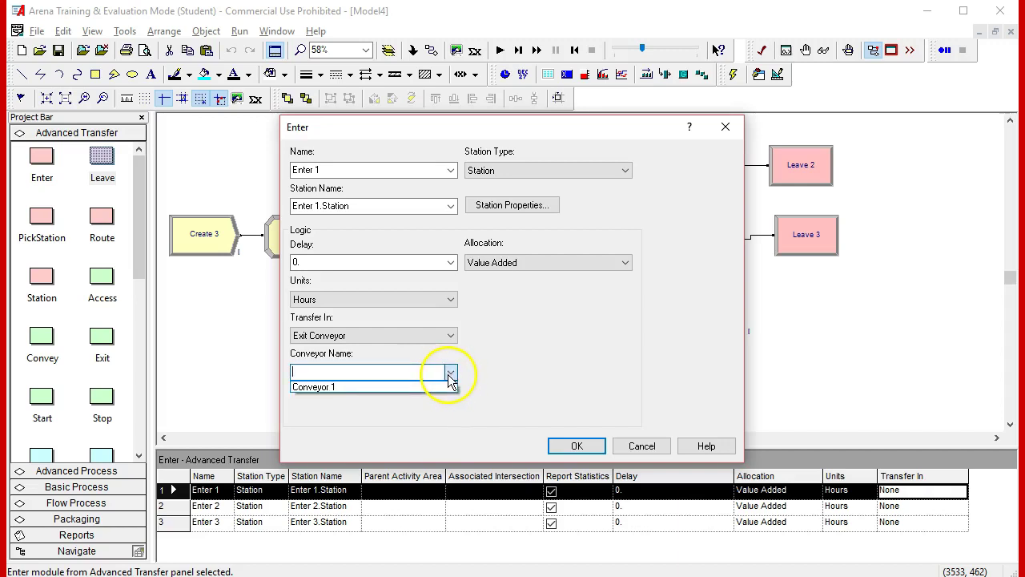
pyautogui.click(364, 386)
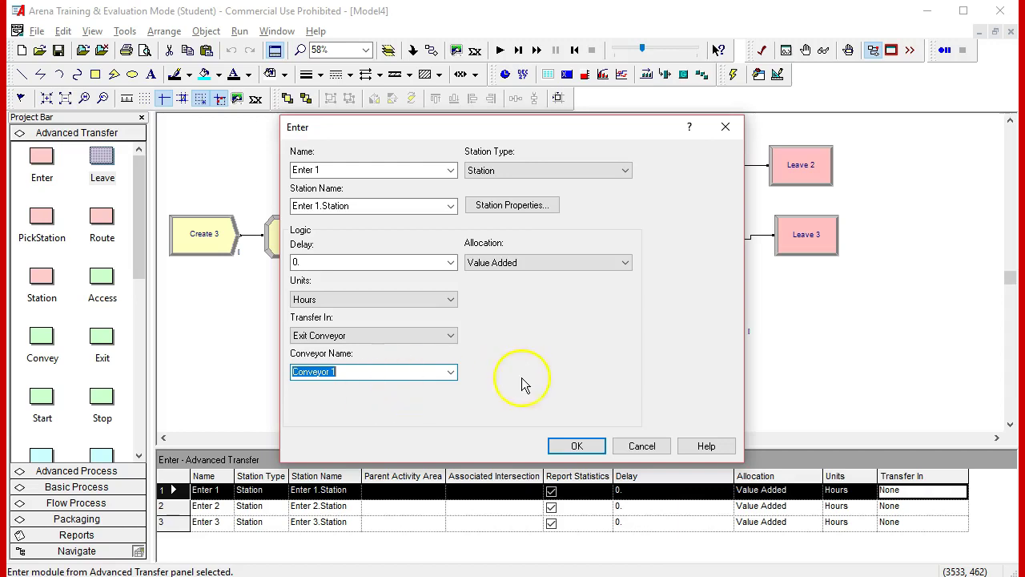
pyautogui.click(573, 446)
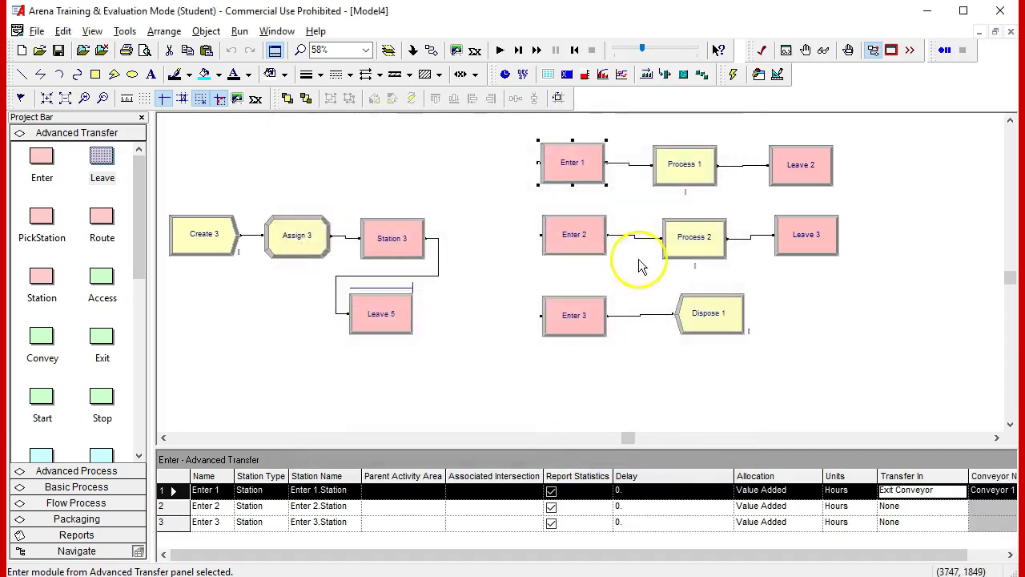
# Set Process 1 to Seize Delay Release using 1 unit of Resource 1
pyautogui.click(695, 179)
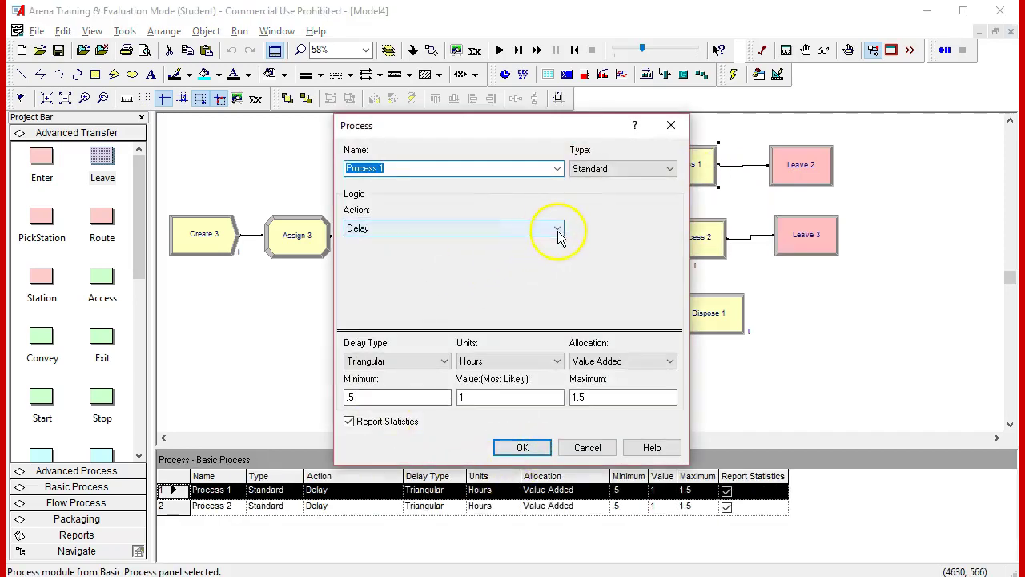
pyautogui.click(558, 233)
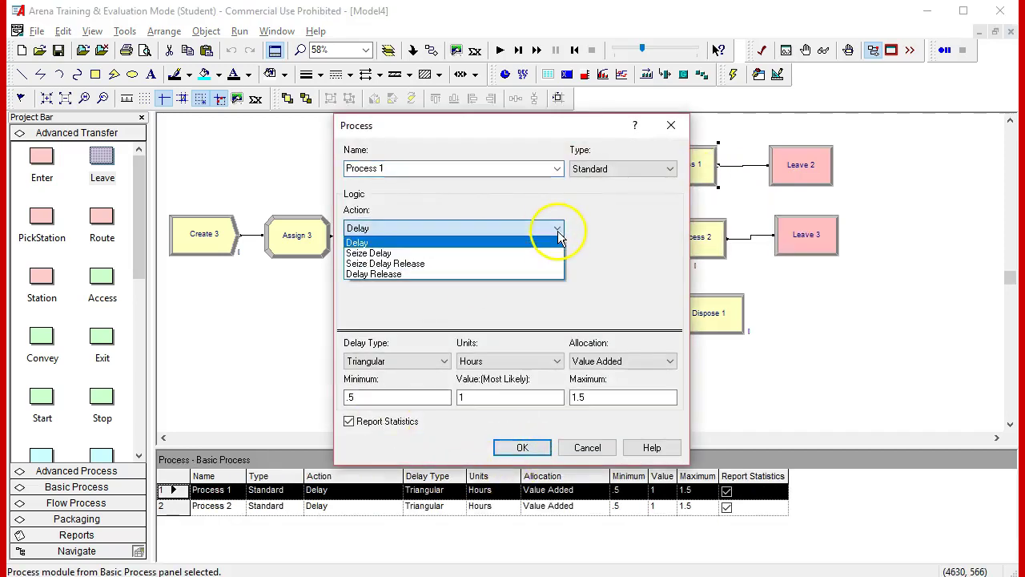
pyautogui.click(466, 266)
pyautogui.click(589, 260)
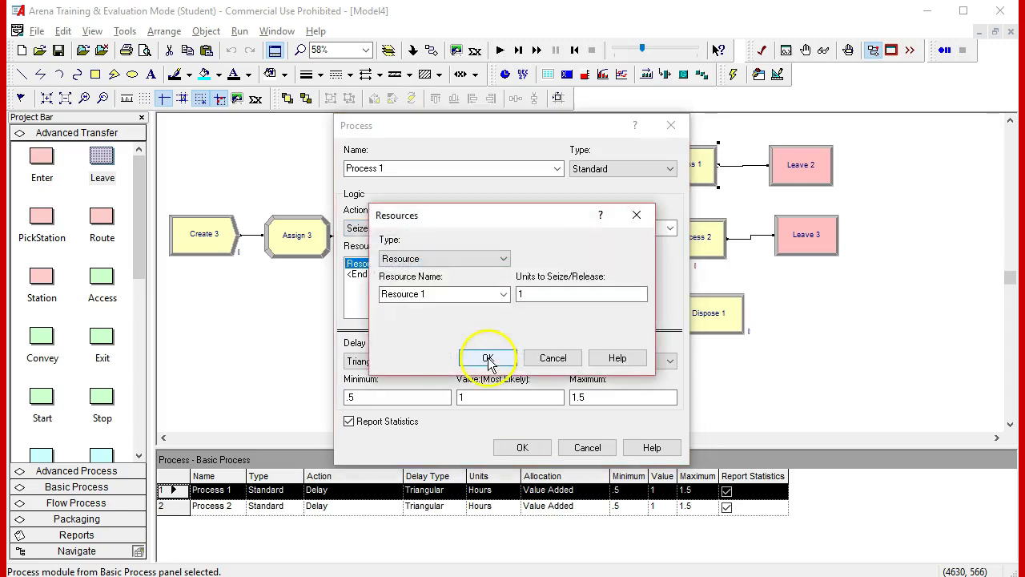
pyautogui.click(488, 358)
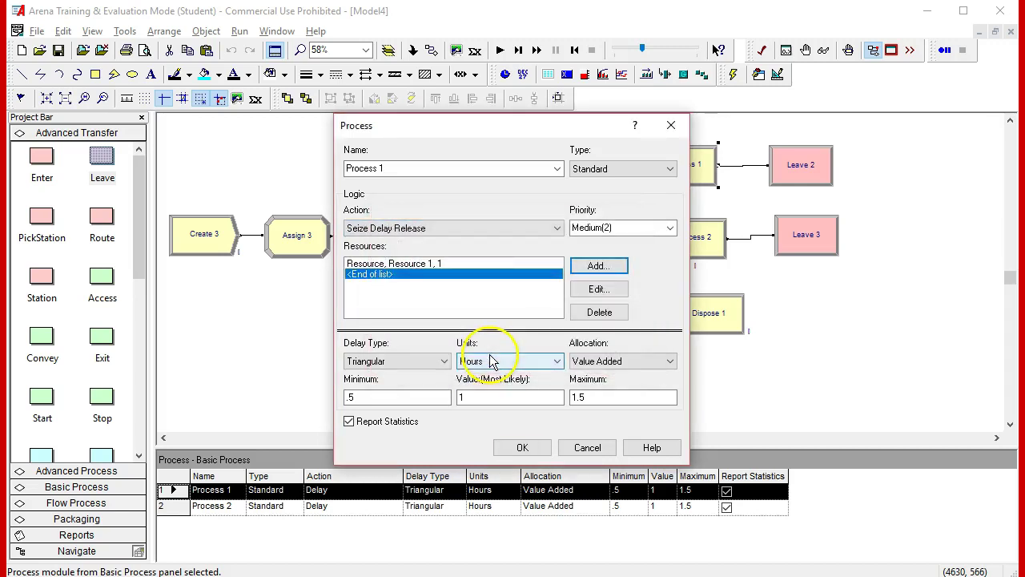
pyautogui.click(522, 447)
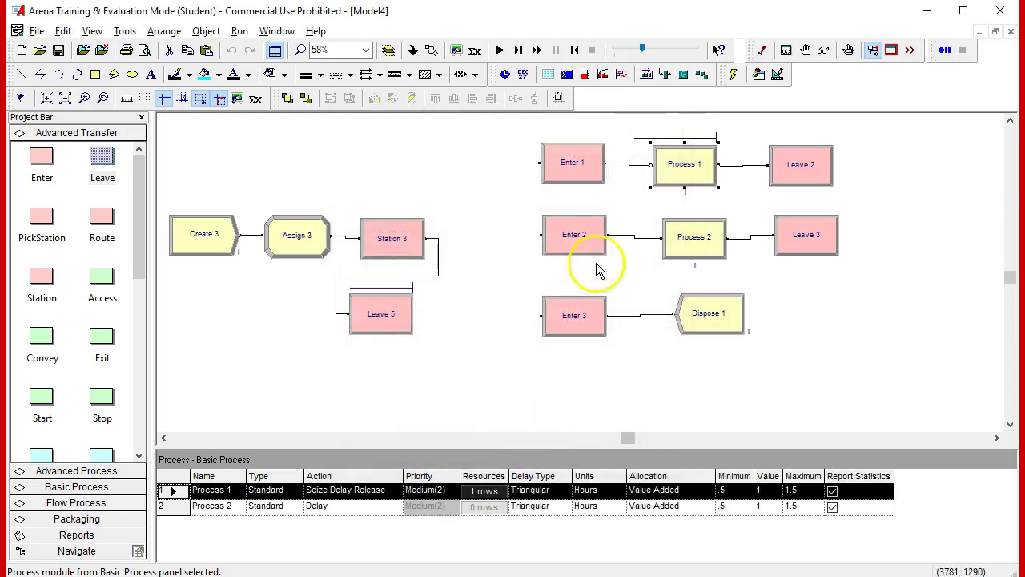
# Set Process 2 to Seize Delay Release using 1 unit of Resource 2
pyautogui.doubleClick(686, 238)
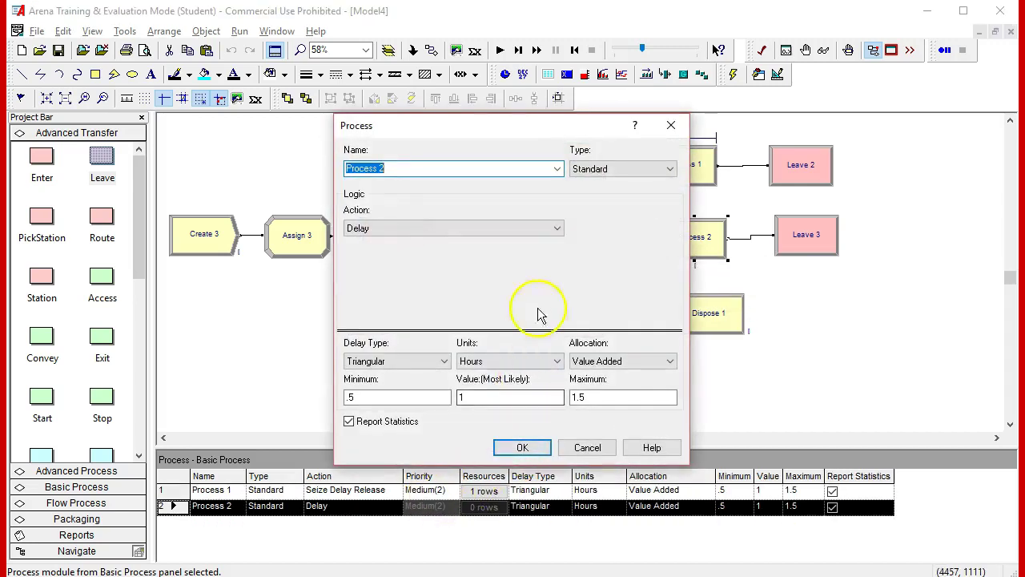
pyautogui.click(558, 229)
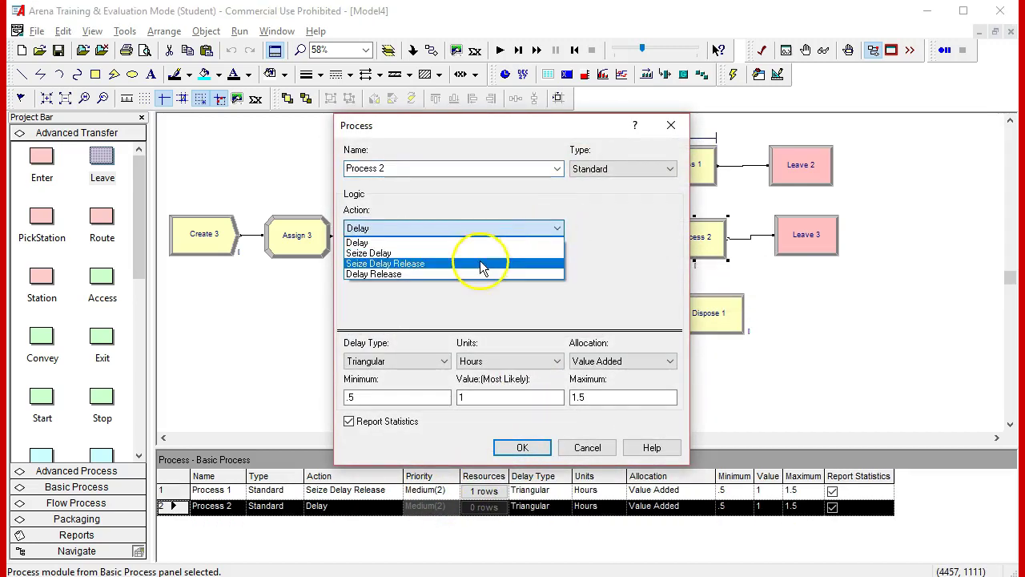
pyautogui.click(483, 264)
pyautogui.doubleClick(559, 264)
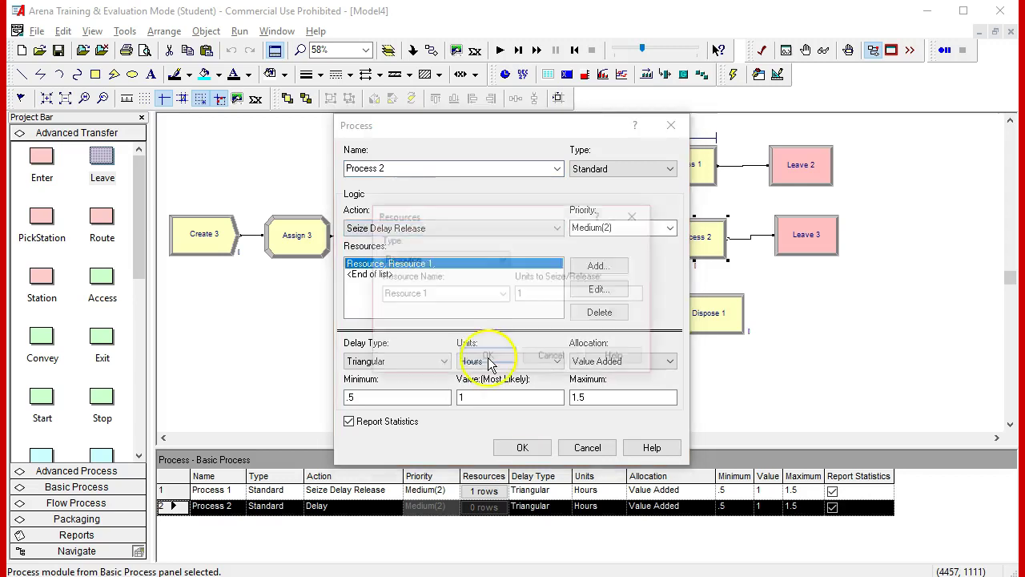
pyautogui.doubleClick(437, 294)
pyautogui.write('2')
pyautogui.click(488, 357)
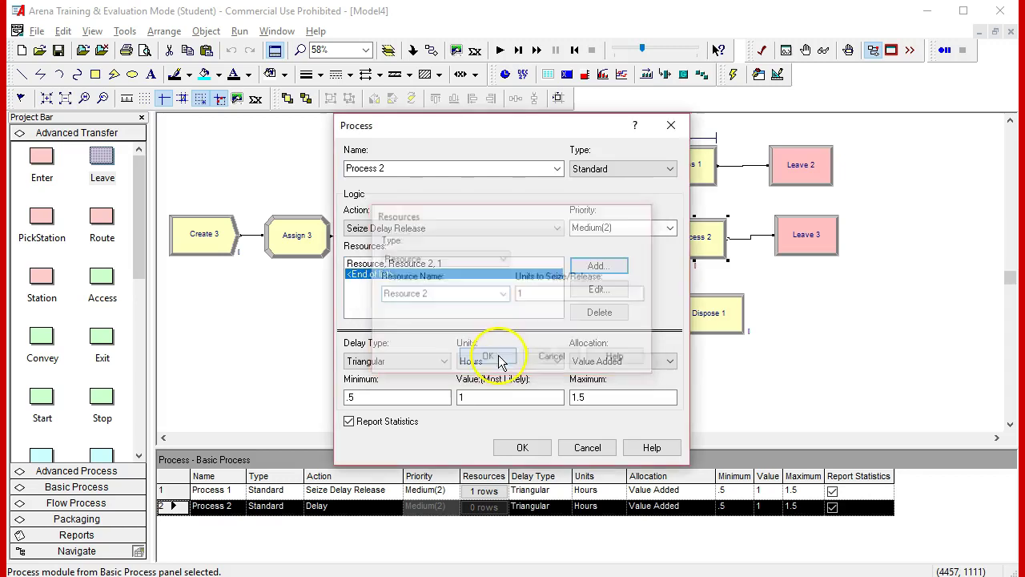
pyautogui.click(516, 447)
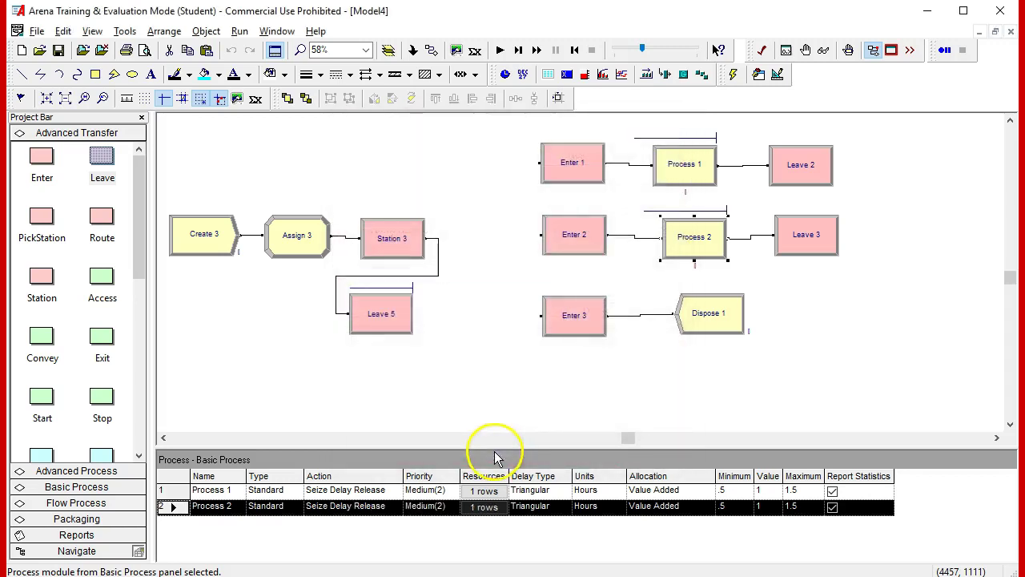
# Set Leave 2 to access Conveyor 1 and convey entities By Sequence
pyautogui.click(789, 165)
pyautogui.doubleClick(789, 165)
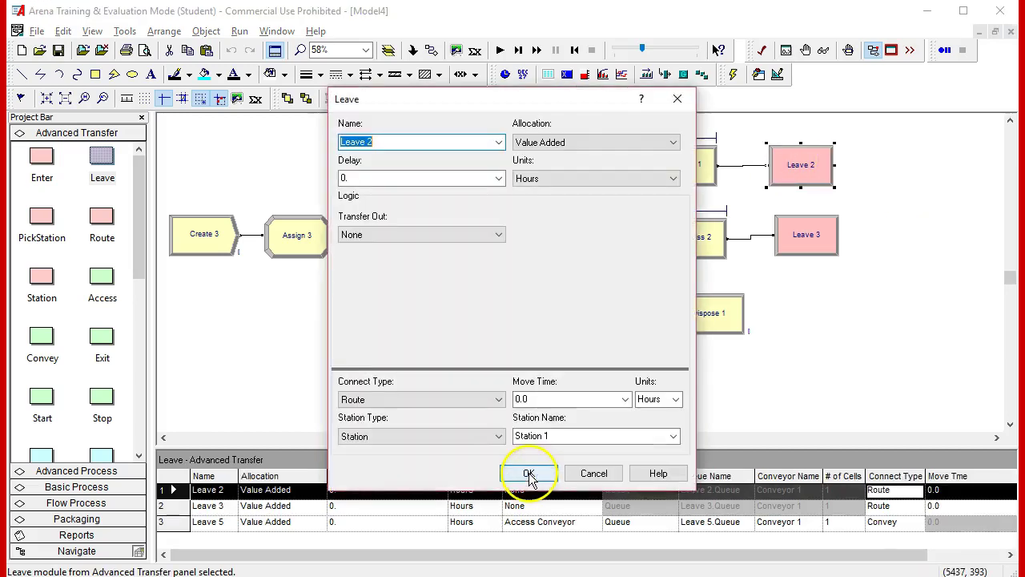
pyautogui.click(498, 234)
pyautogui.click(427, 261)
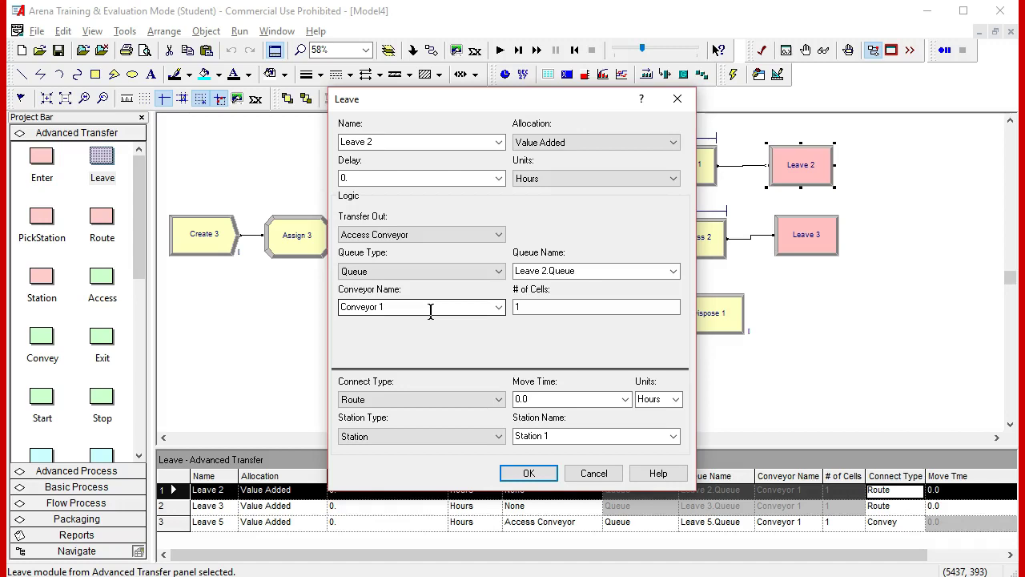
pyautogui.click(561, 307)
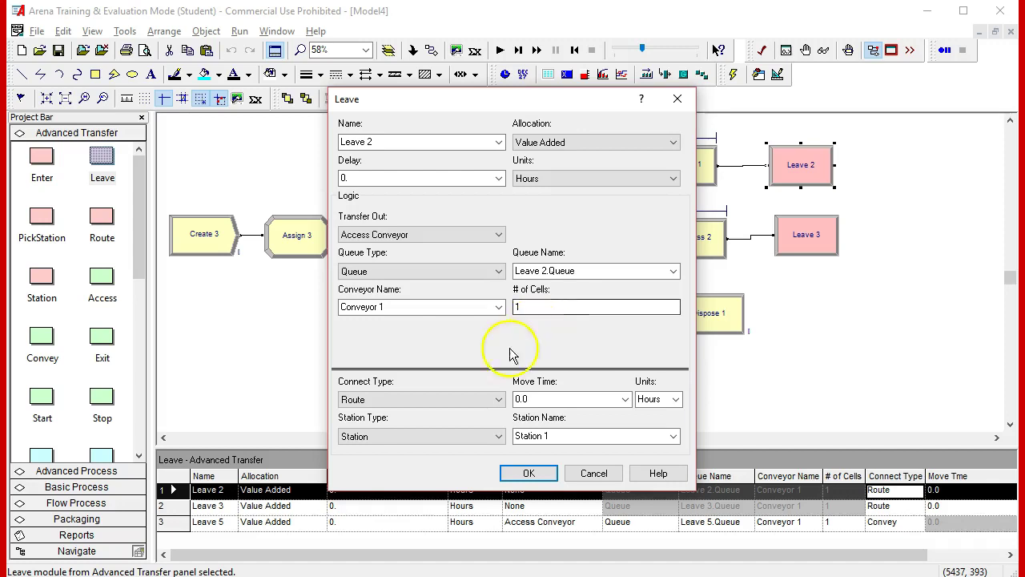
pyautogui.click(443, 406)
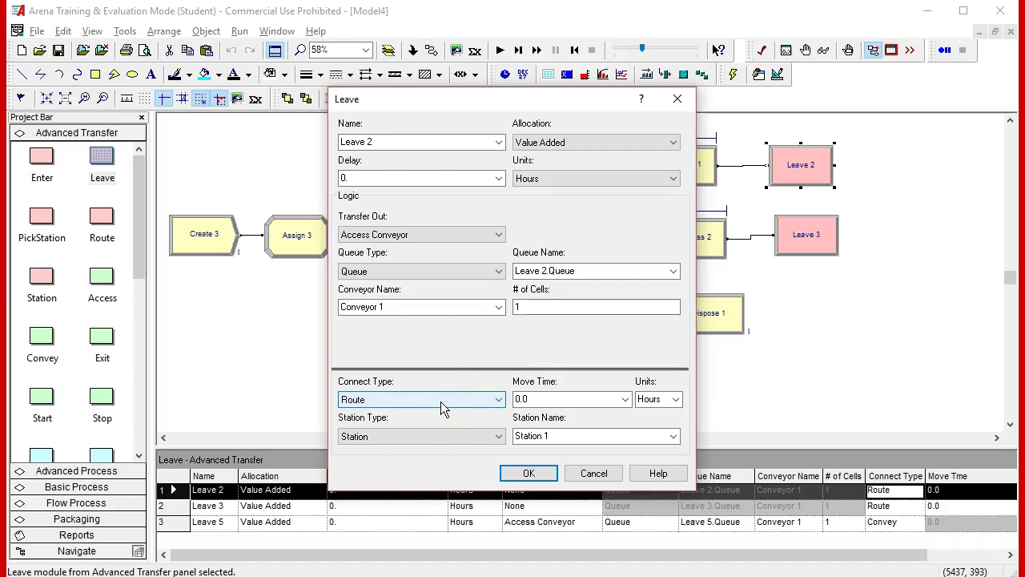
pyautogui.click(472, 399)
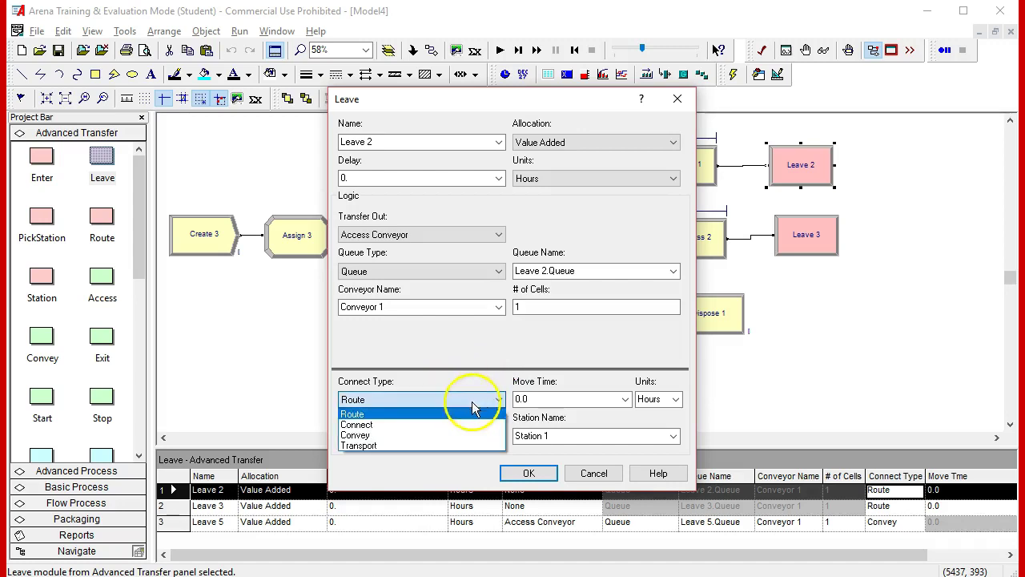
pyautogui.click(431, 435)
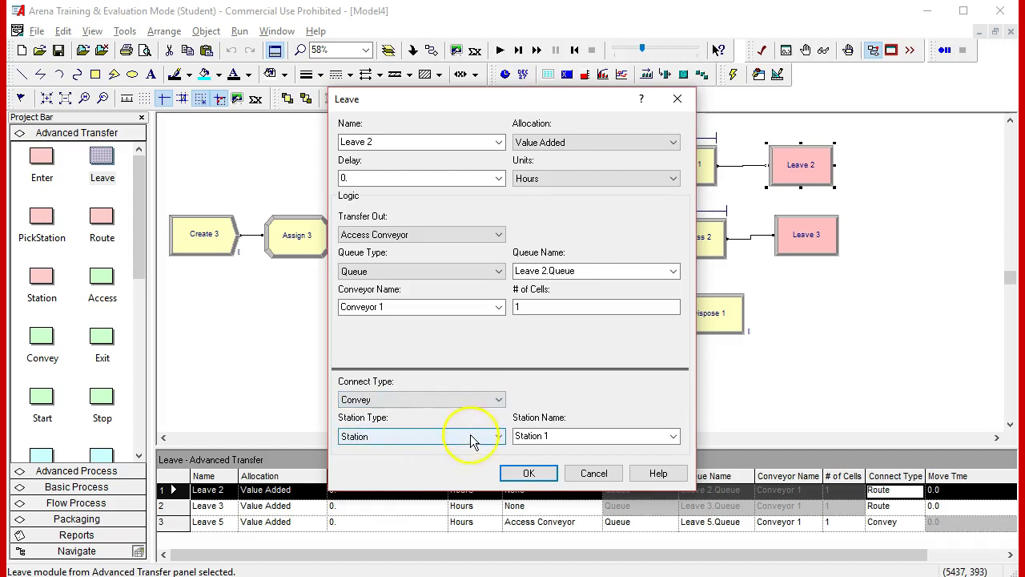
pyautogui.click(500, 436)
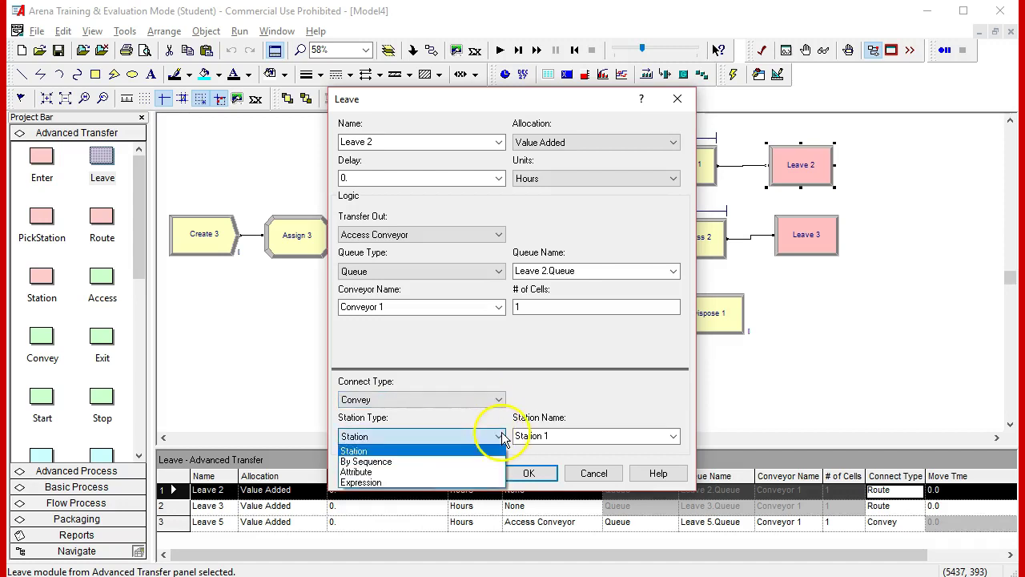
pyautogui.click(453, 461)
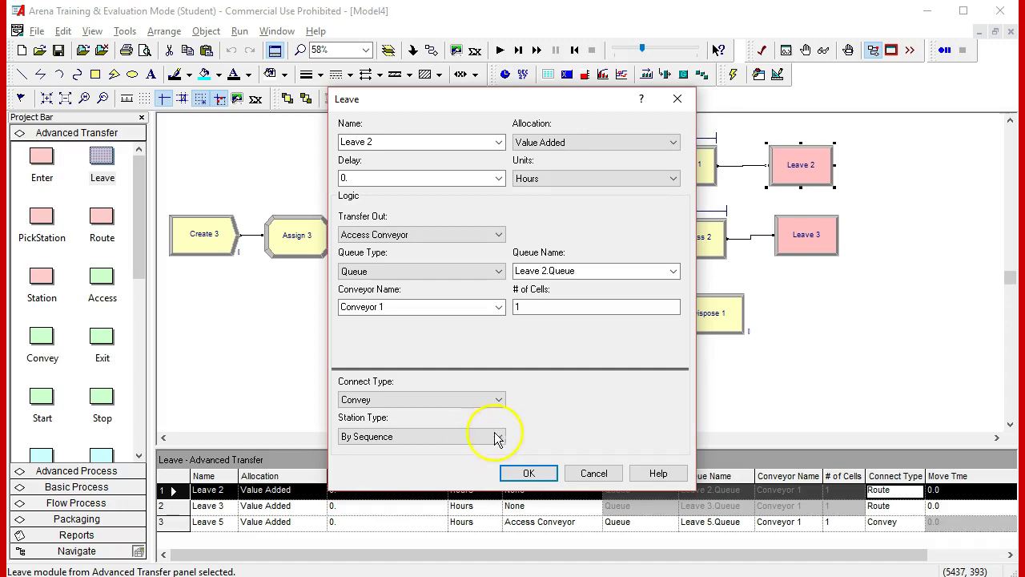
pyautogui.click(527, 474)
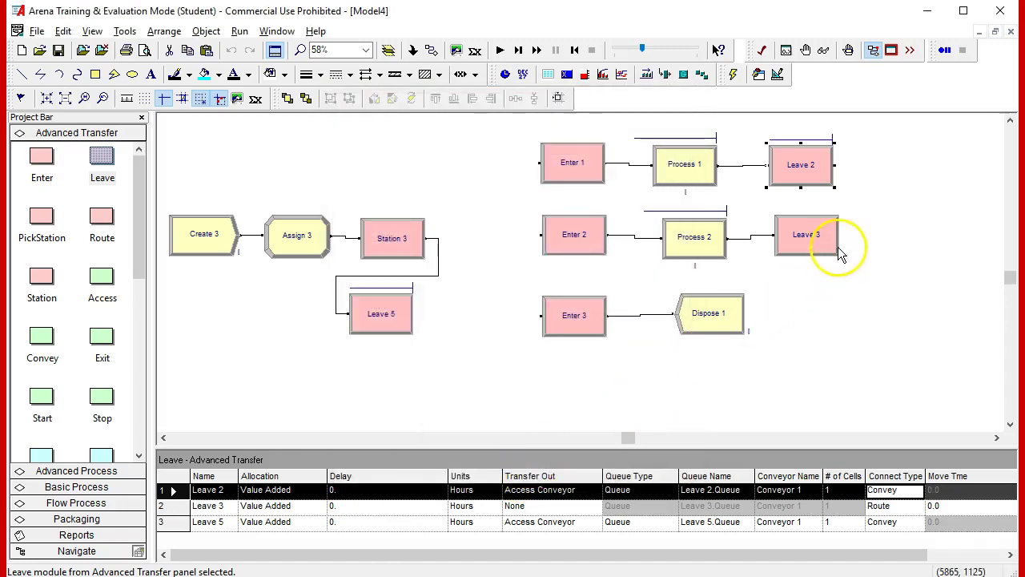
# Set Enter 2's Transfer In to Exit Conveyor using Conveyor 1
pyautogui.doubleClick(588, 243)
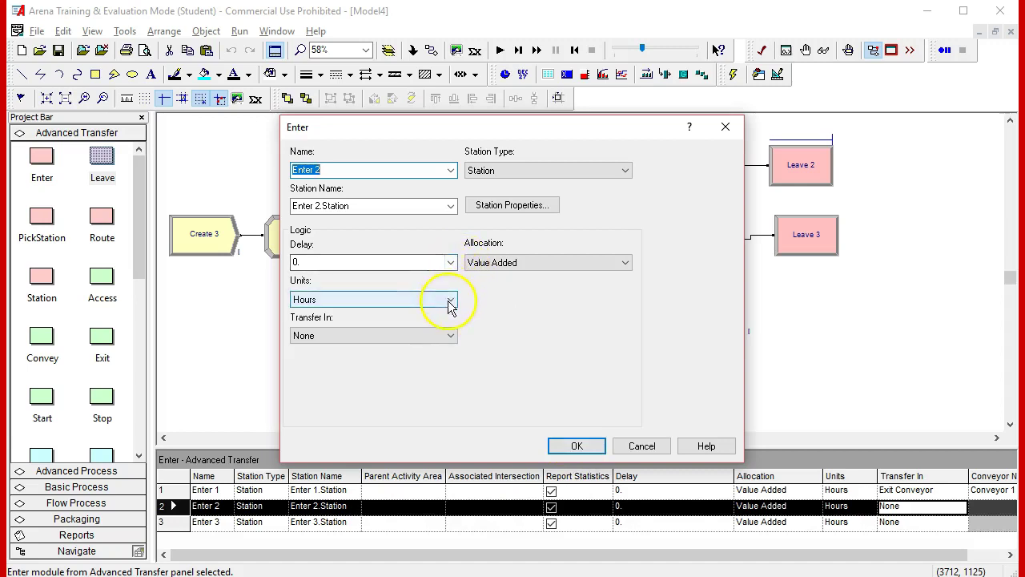
pyautogui.click(449, 336)
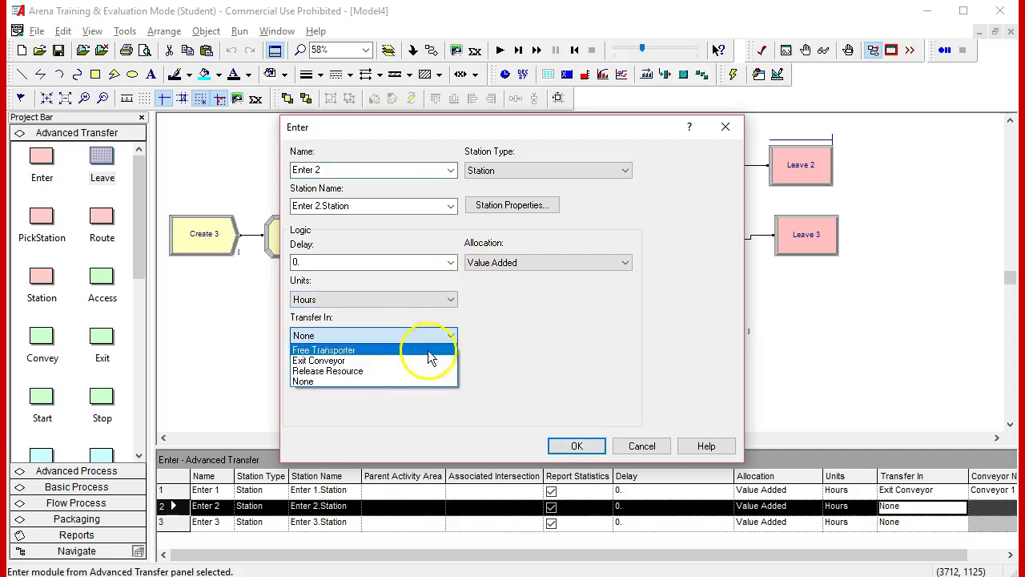
pyautogui.click(400, 362)
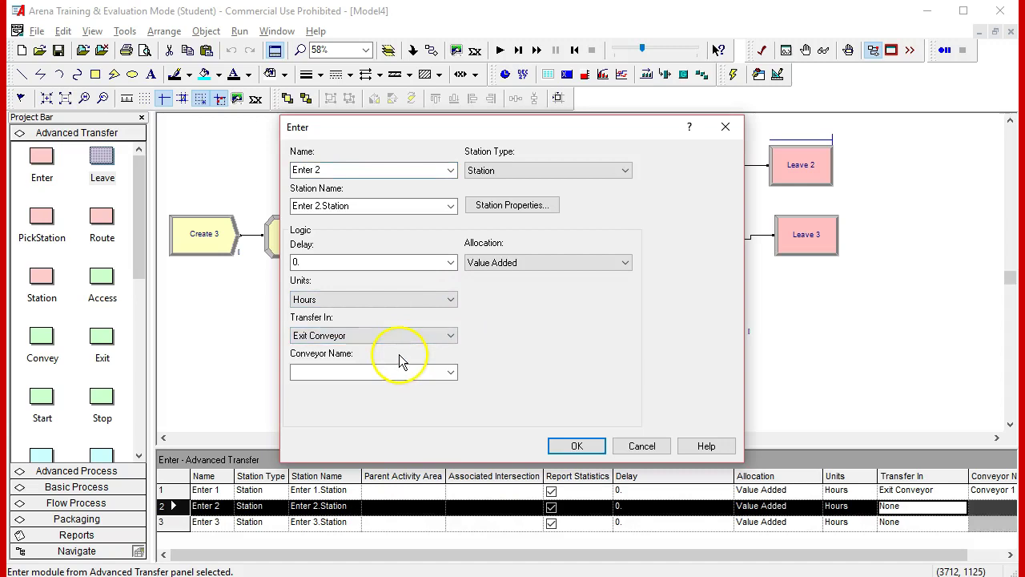
pyautogui.click(449, 373)
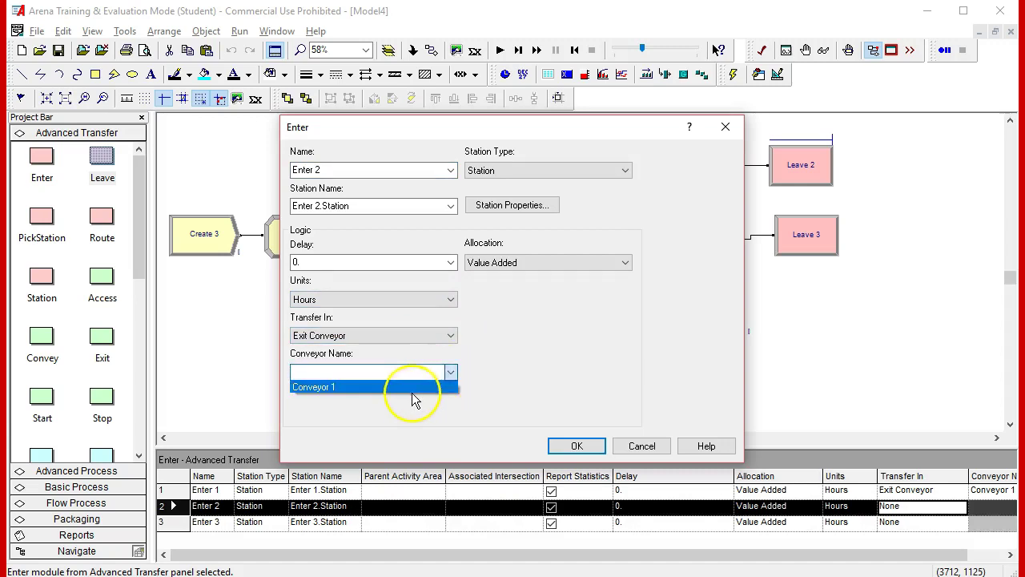
pyautogui.click(413, 389)
pyautogui.click(451, 373)
pyautogui.click(413, 391)
pyautogui.click(570, 447)
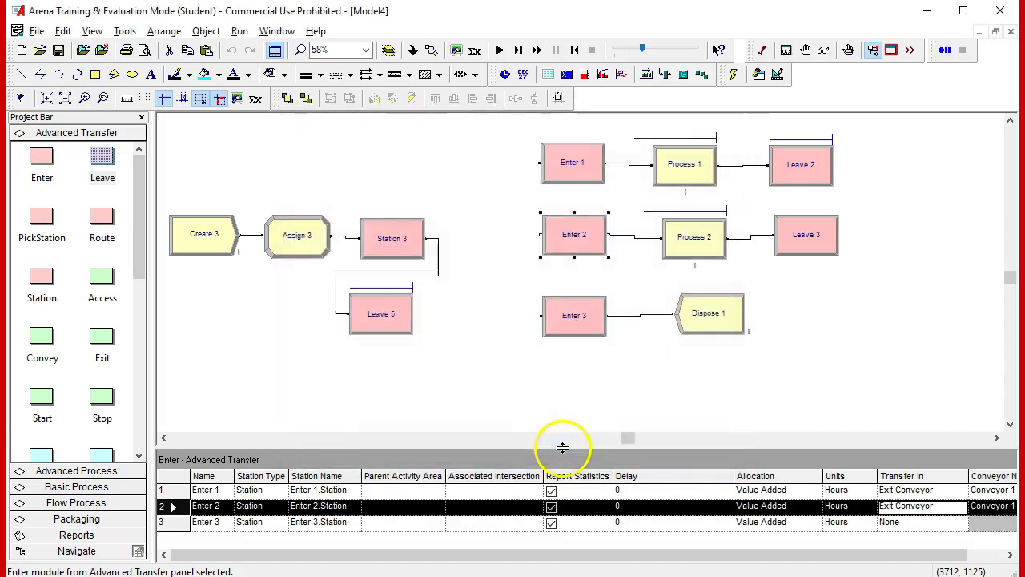
# Set Leave 3 to Access Conveyor, Connect Type Convey, Station Type By Sequence
pyautogui.click(793, 253)
pyautogui.doubleClick(792, 253)
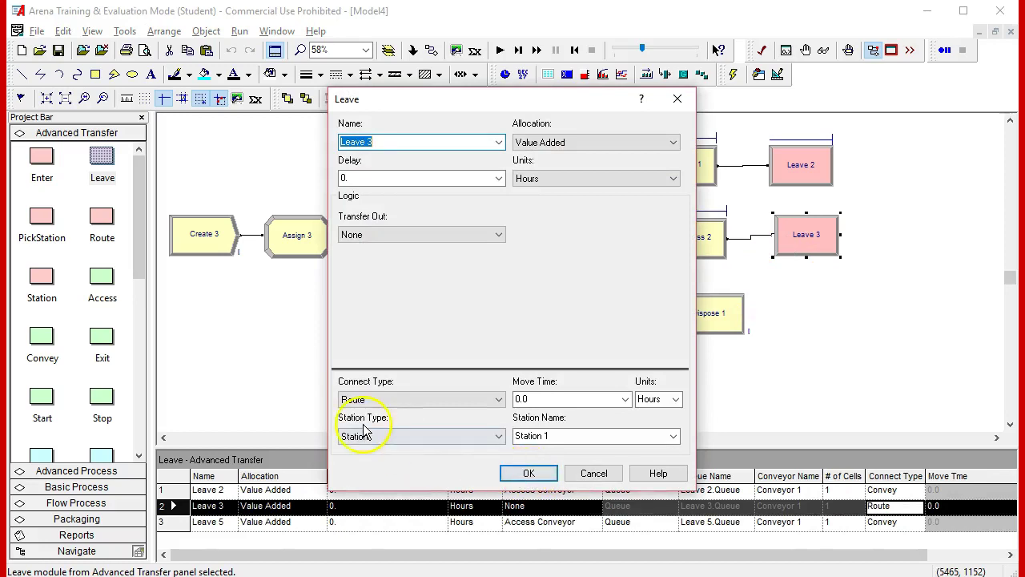
pyautogui.click(479, 235)
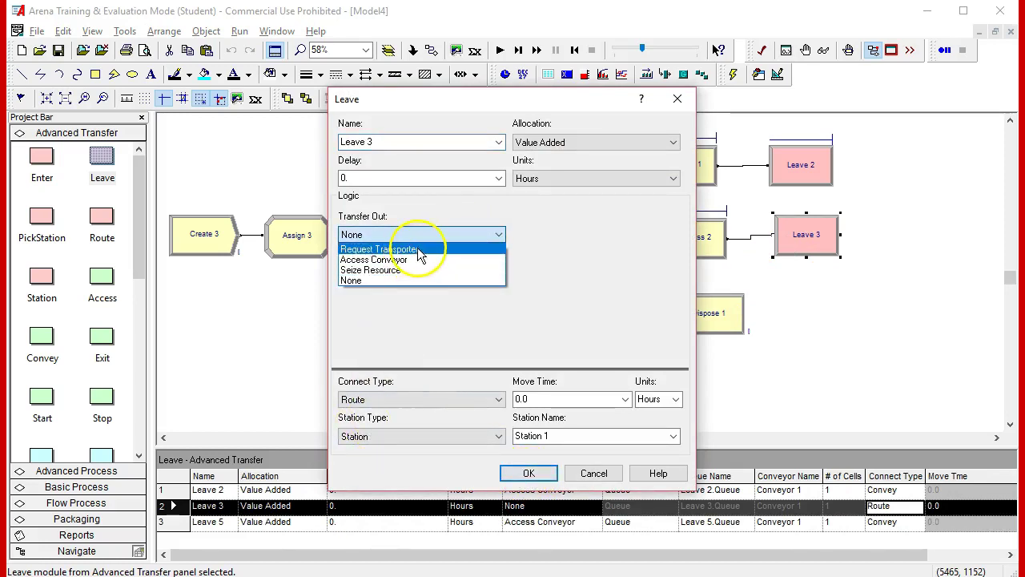
pyautogui.click(416, 260)
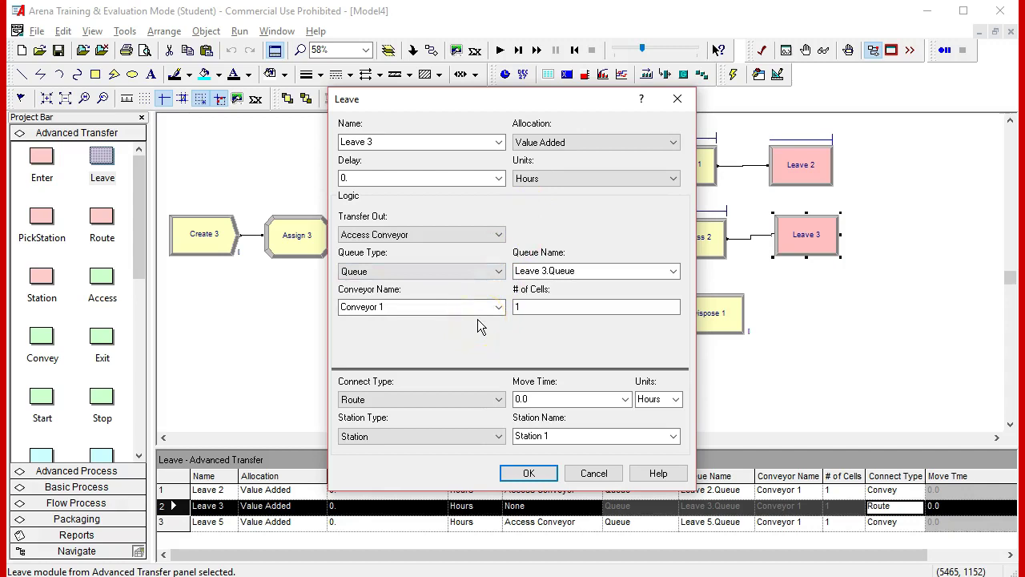
pyautogui.click(493, 399)
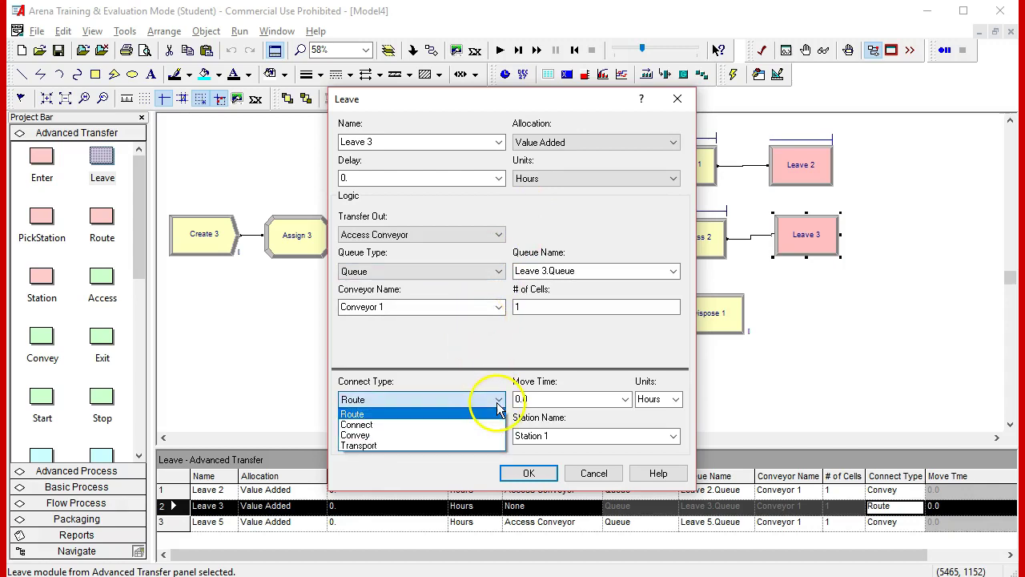
pyautogui.click(471, 433)
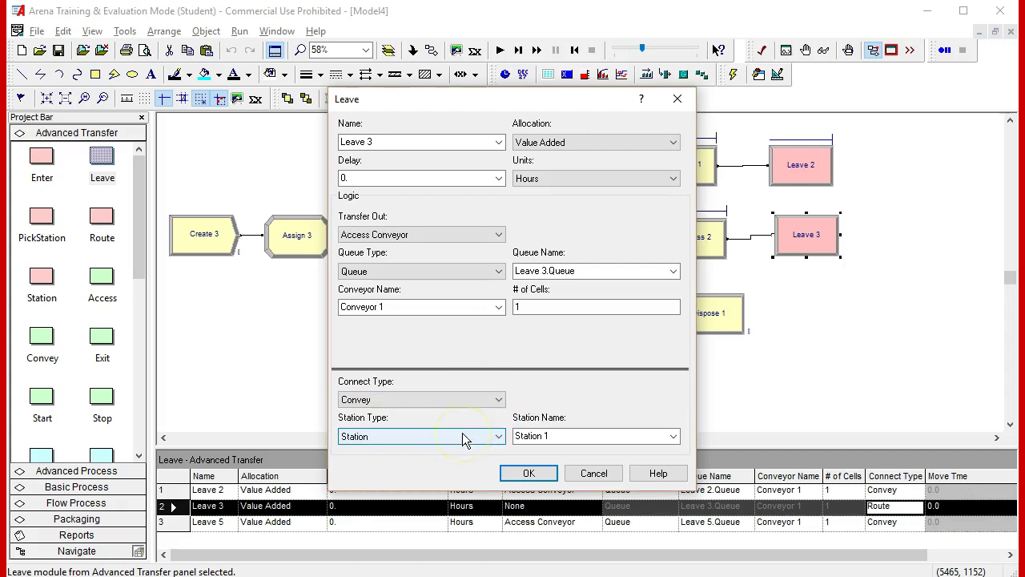
pyautogui.click(497, 436)
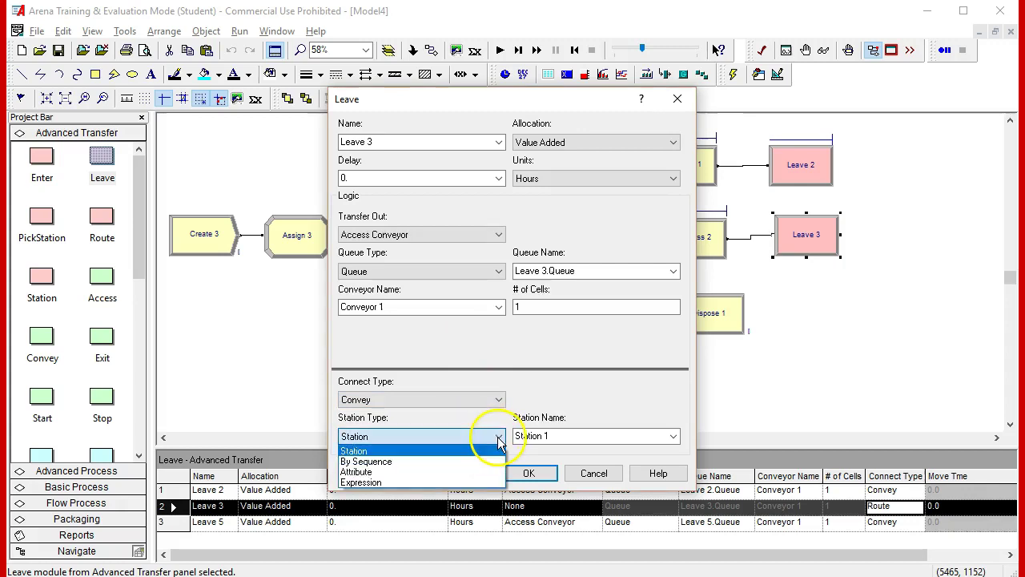
pyautogui.click(462, 462)
pyautogui.click(525, 472)
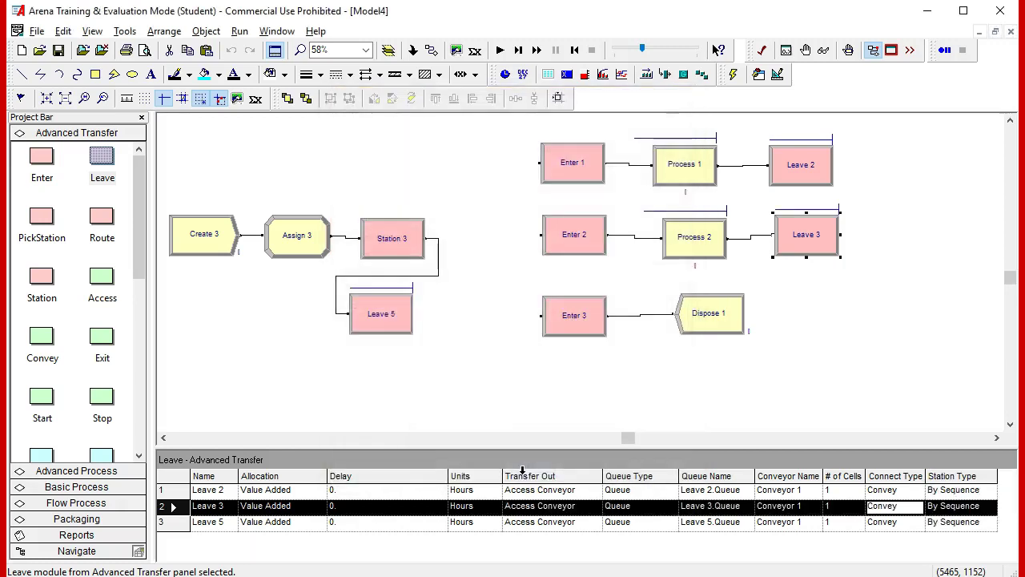
# Set Enter 3's Transfer In to Exit Conveyor using Conveyor 1
pyautogui.click(561, 313)
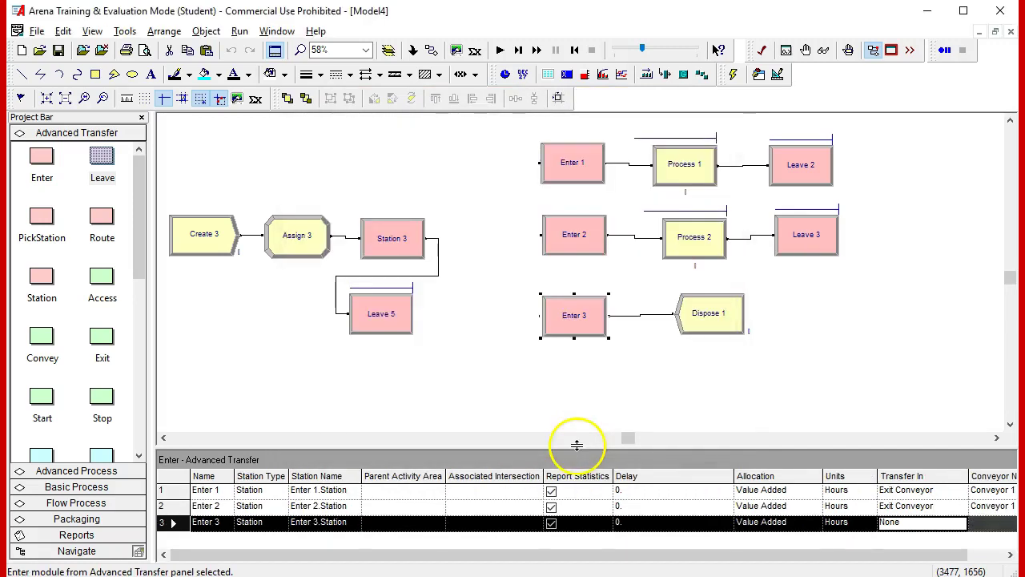
pyautogui.doubleClick(586, 326)
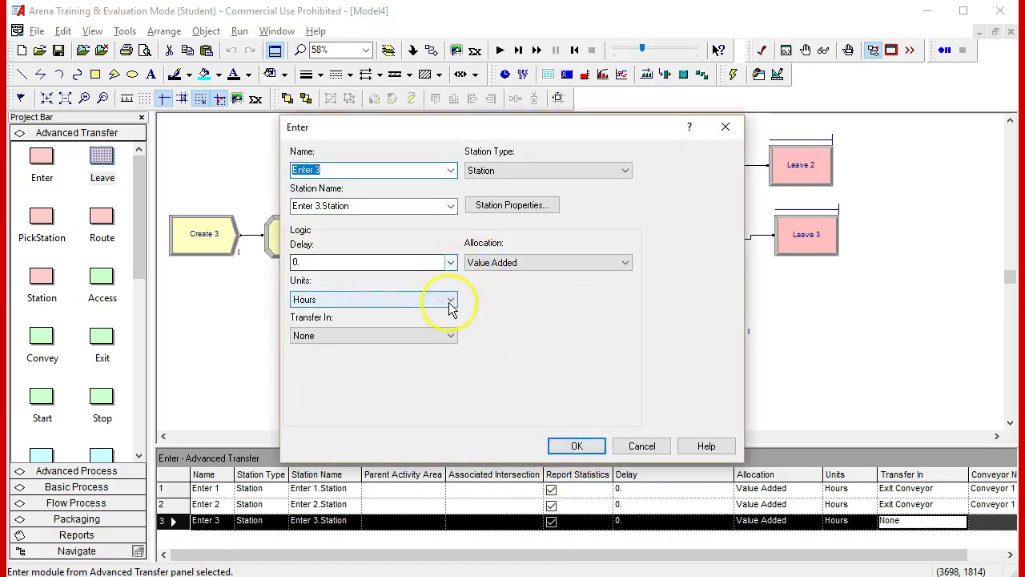
pyautogui.click(451, 334)
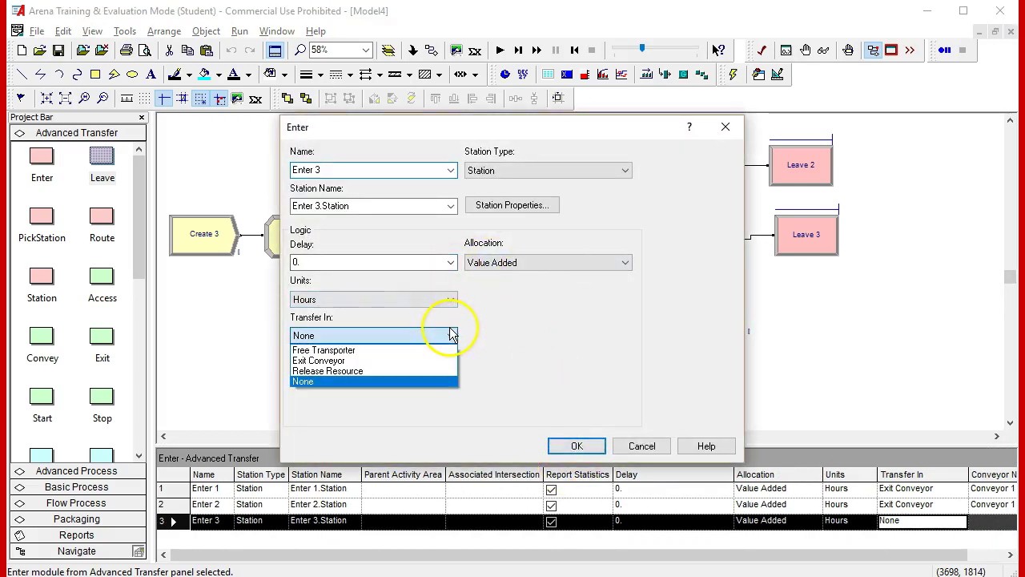
pyautogui.click(409, 360)
pyautogui.click(451, 373)
pyautogui.click(411, 389)
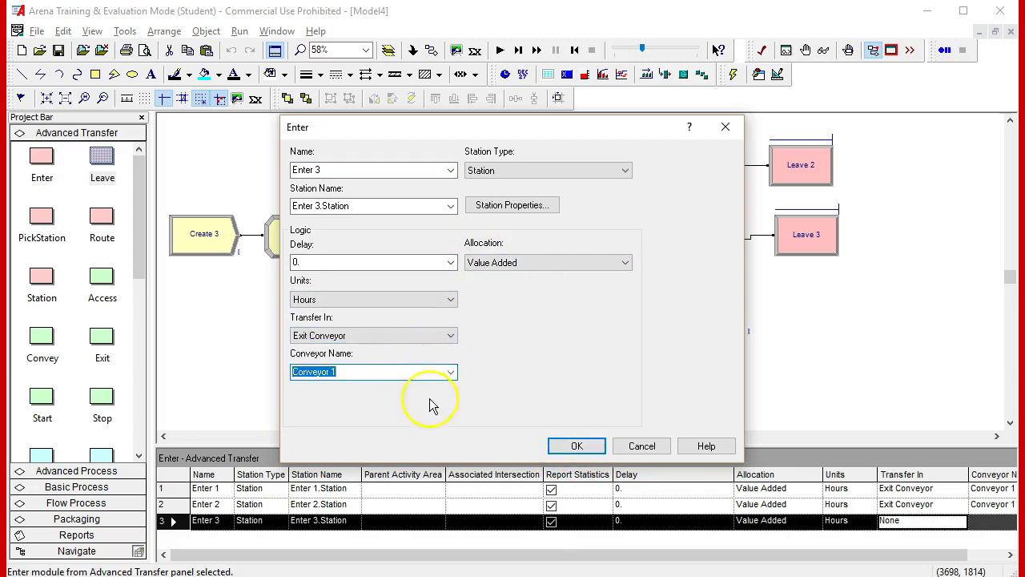
pyautogui.click(574, 446)
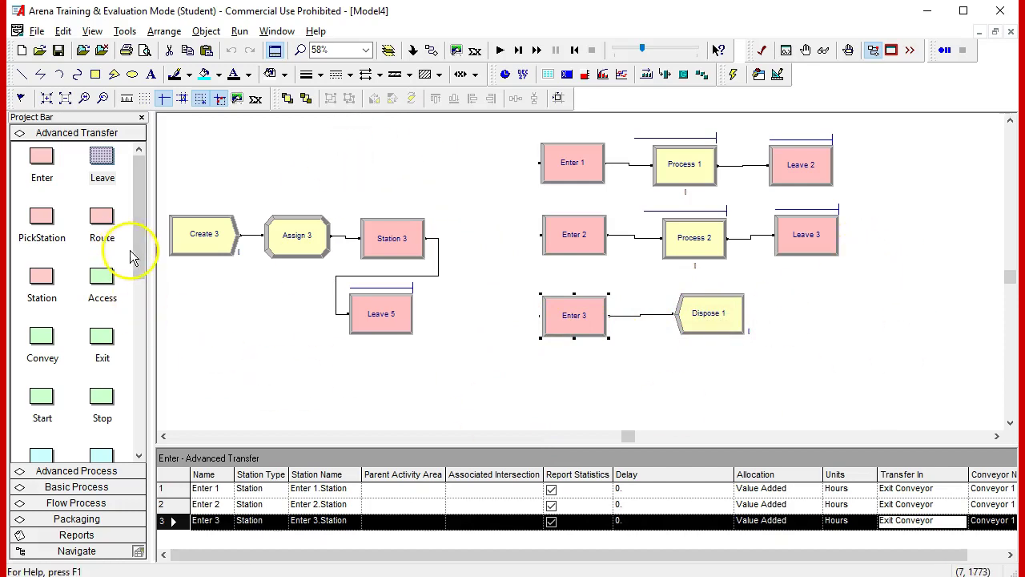
# Add a new row named Sequence 1 in the Sequence data module
pyautogui.moveTo(134, 253); pyautogui.dragTo(134, 405)
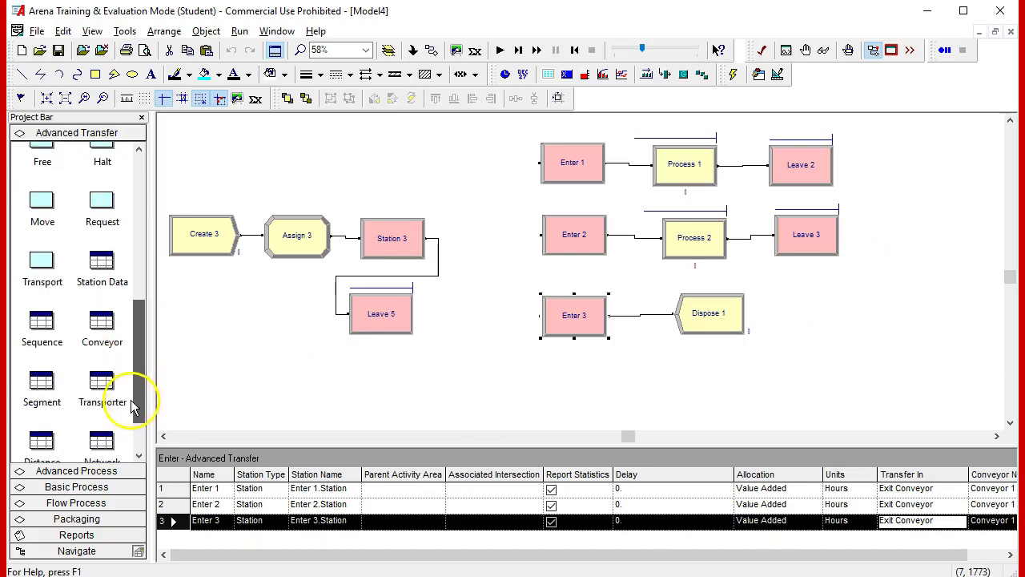
pyautogui.click(45, 335)
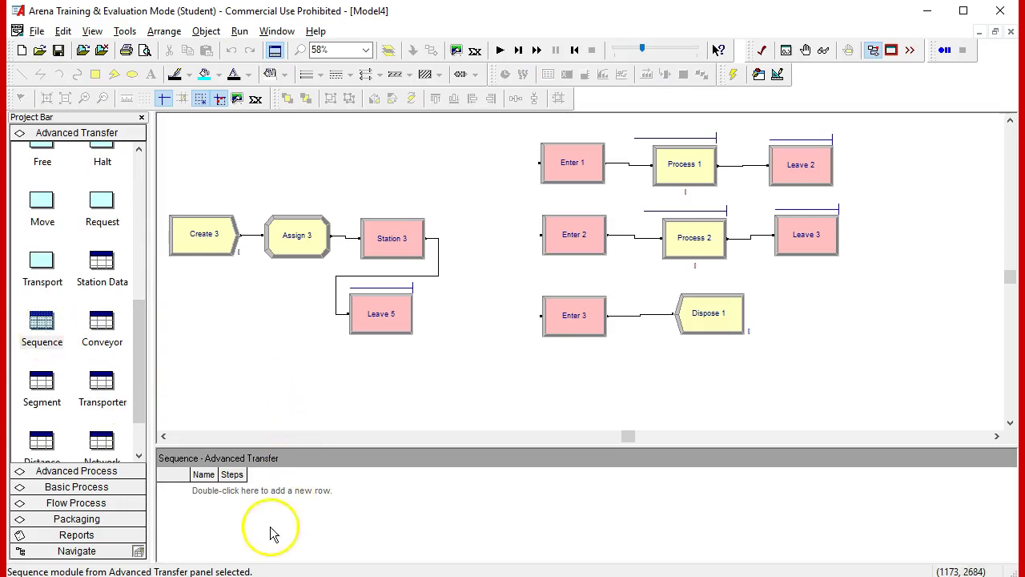
pyautogui.doubleClick(238, 495)
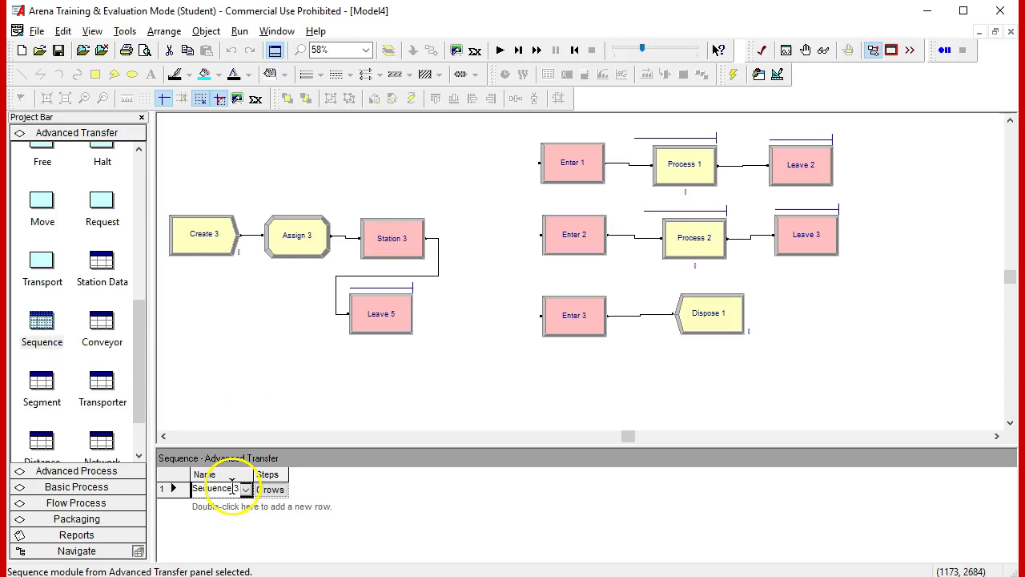
pyautogui.moveTo(232, 486); pyautogui.dragTo(261, 490)
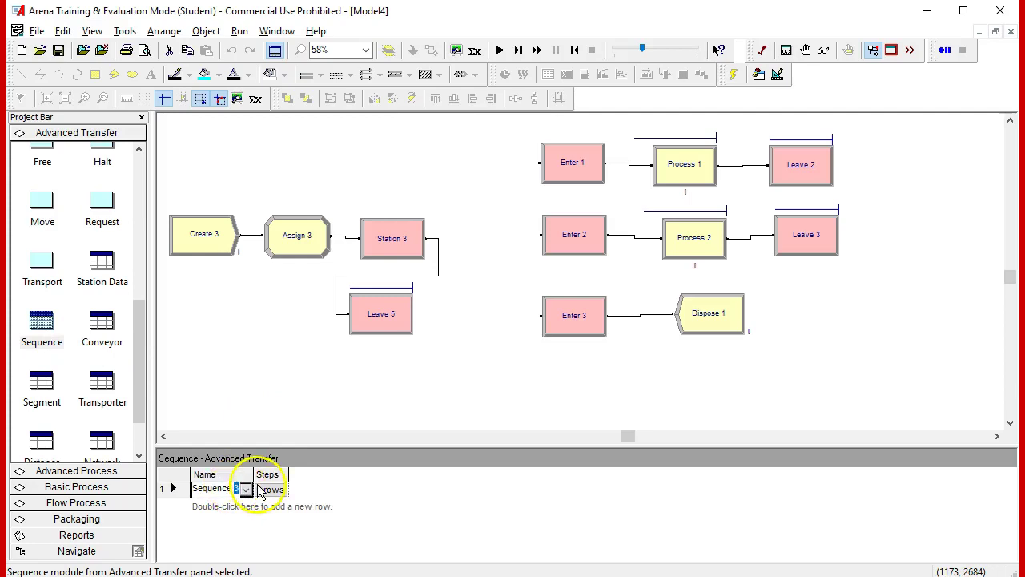
pyautogui.write('1')
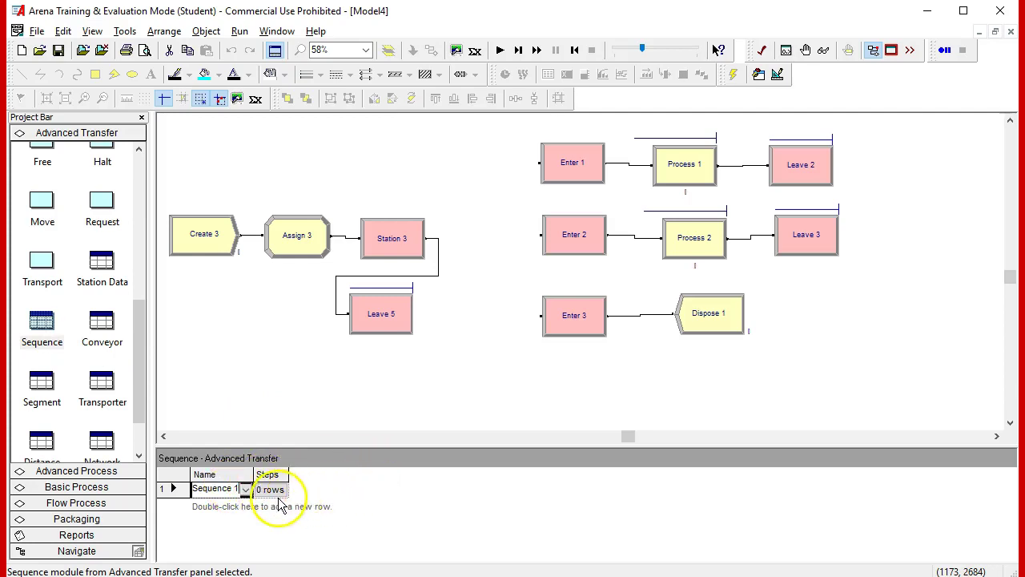
pyautogui.click(268, 492)
# Give Sequence 1 steps Enter 1.Station, Enter 2.Station and Enter 3.Station
pyautogui.click(269, 490)
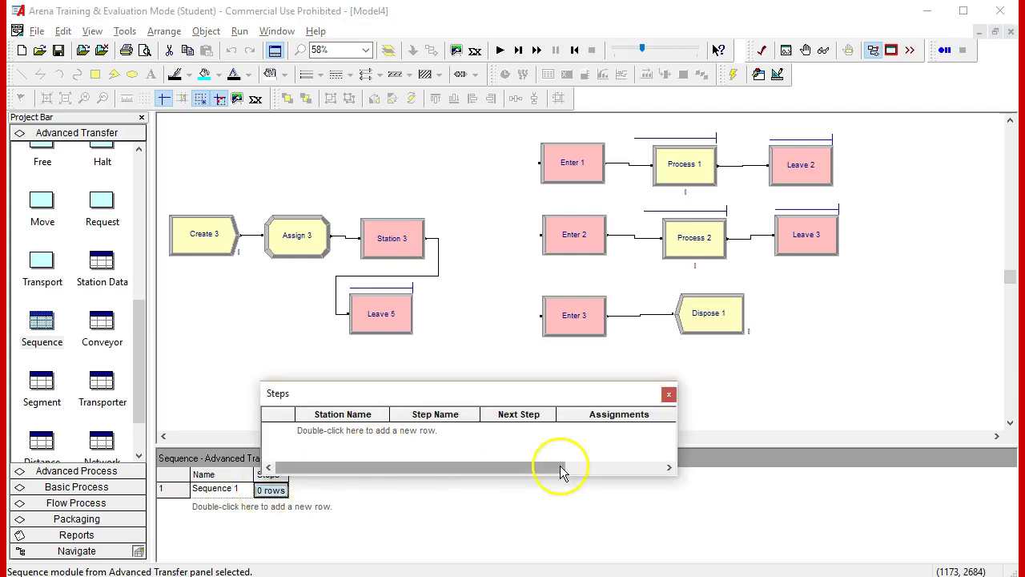
pyautogui.moveTo(654, 476); pyautogui.dragTo(665, 548)
pyautogui.doubleClick(344, 431)
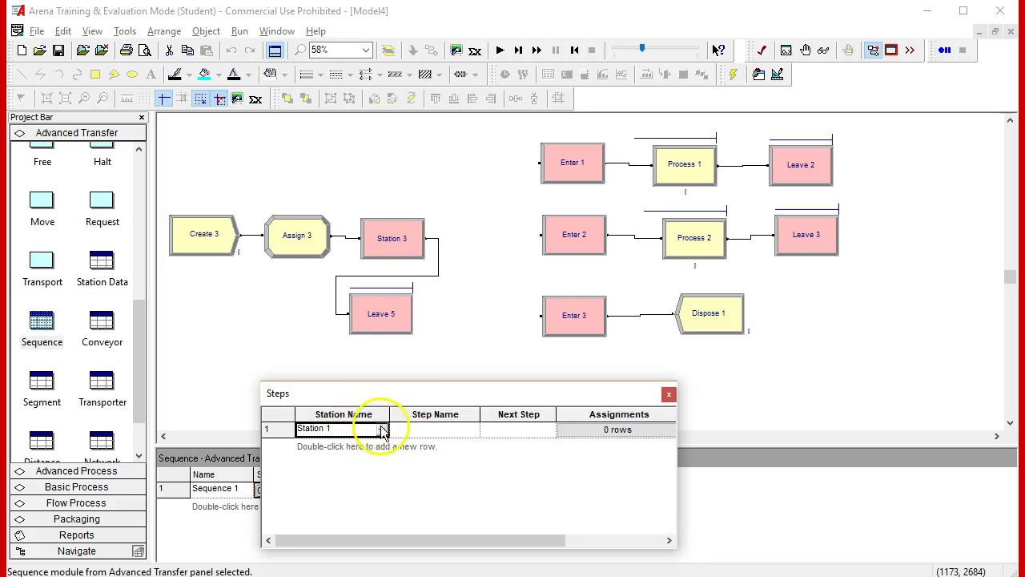
pyautogui.click(382, 430)
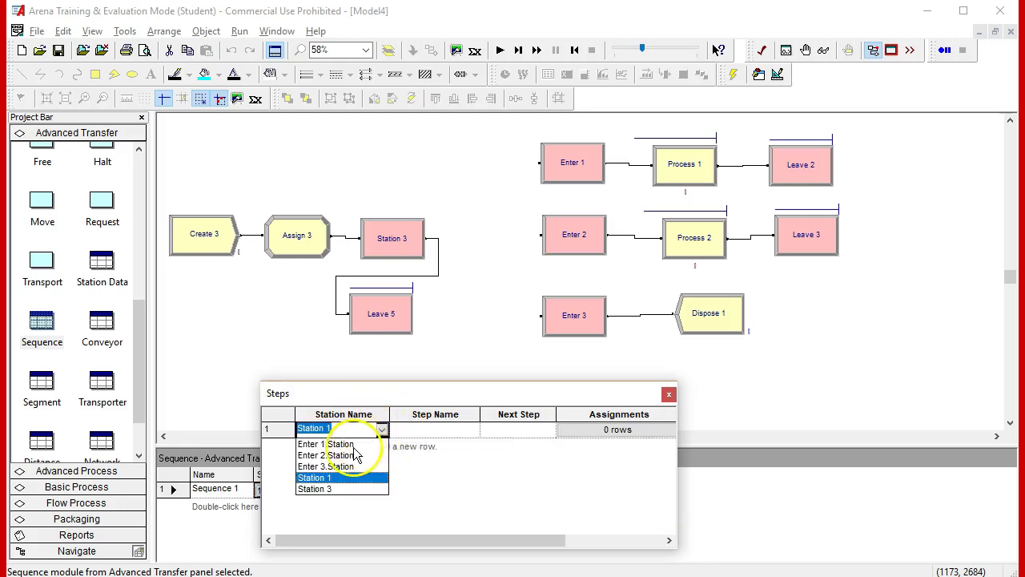
pyautogui.click(336, 444)
pyautogui.doubleClick(391, 446)
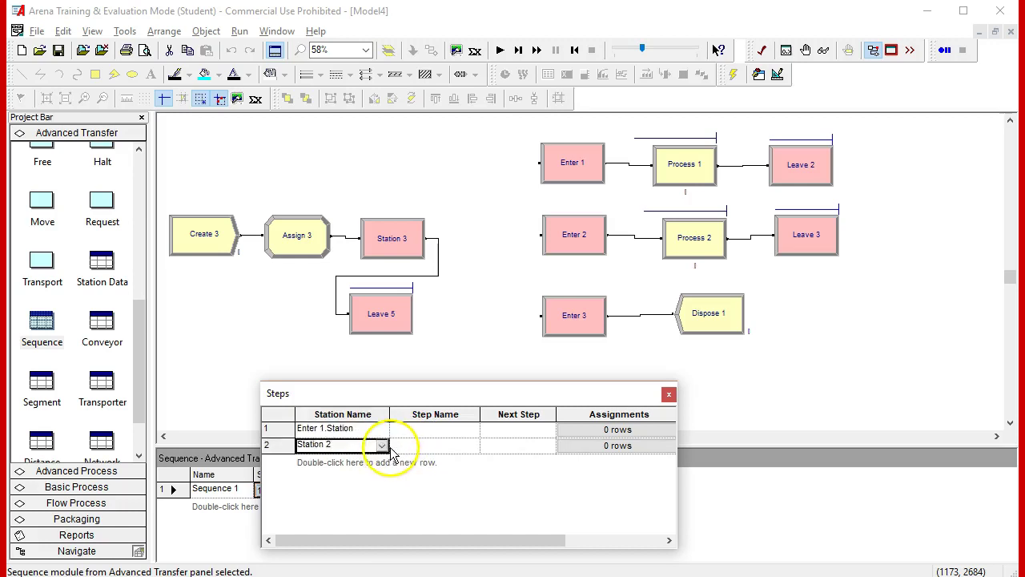
pyautogui.click(382, 446)
pyautogui.click(352, 470)
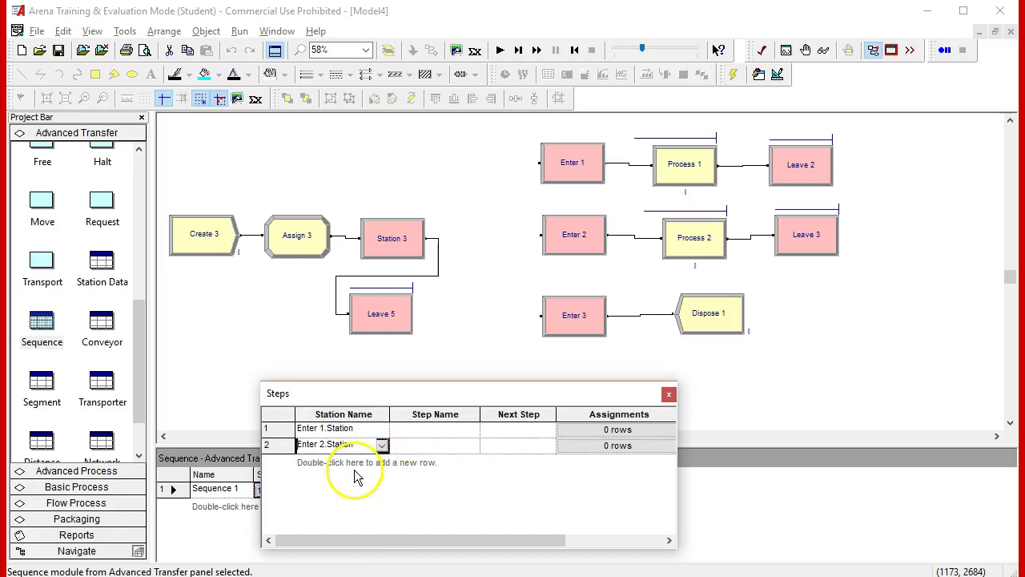
pyautogui.doubleClick(376, 463)
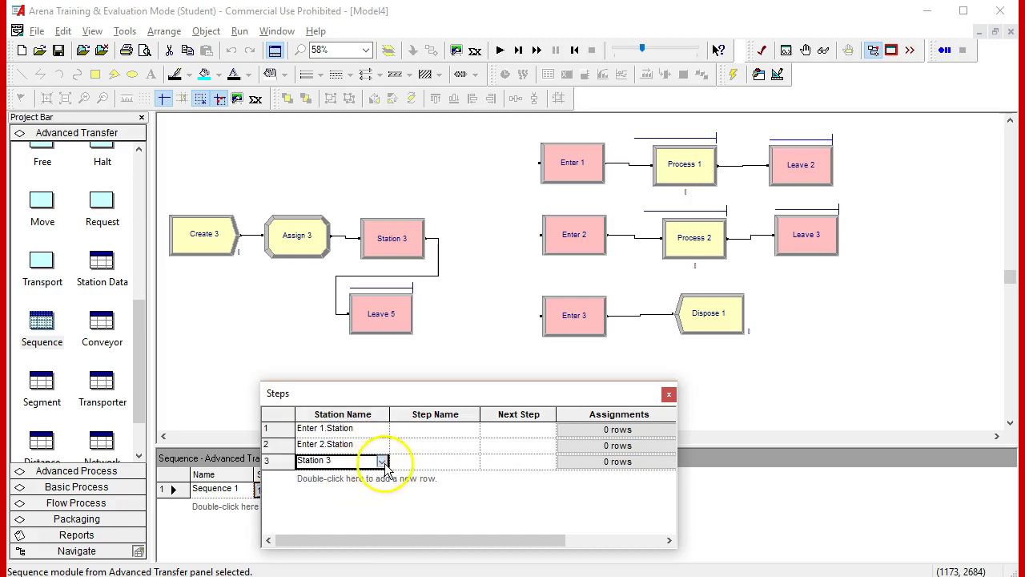
pyautogui.click(382, 461)
pyautogui.click(347, 497)
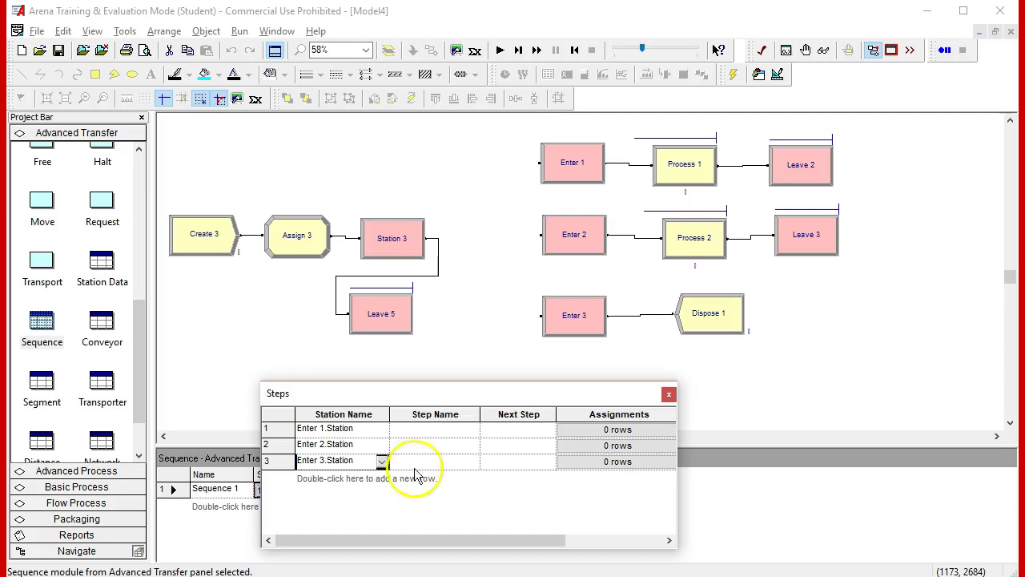
pyautogui.click(669, 394)
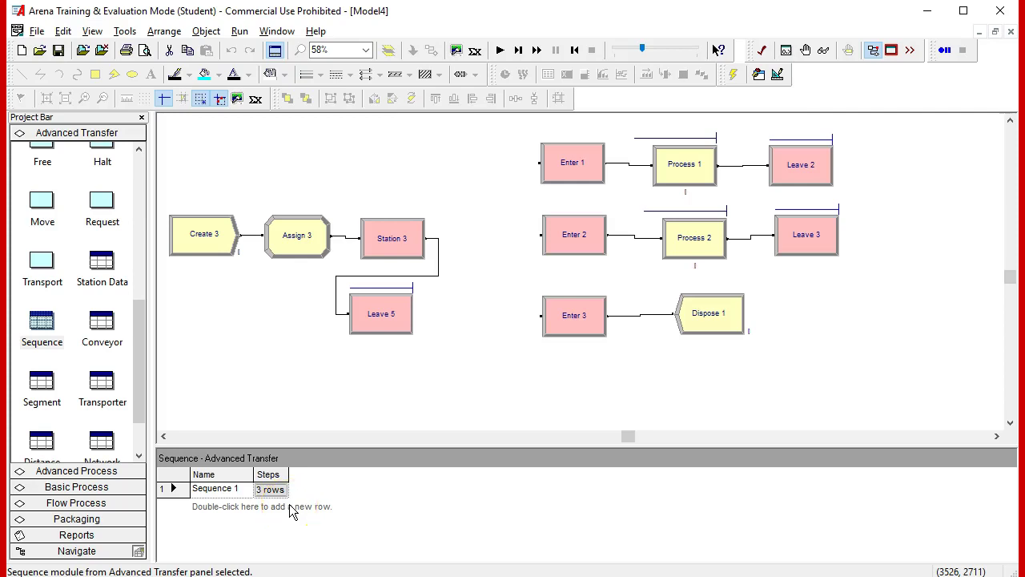
# In the Conveyor spreadsheet, change Conveyor 1's segment name from Conveyor 2.Segment to Conveyor 1.Segment
pyautogui.click(104, 330)
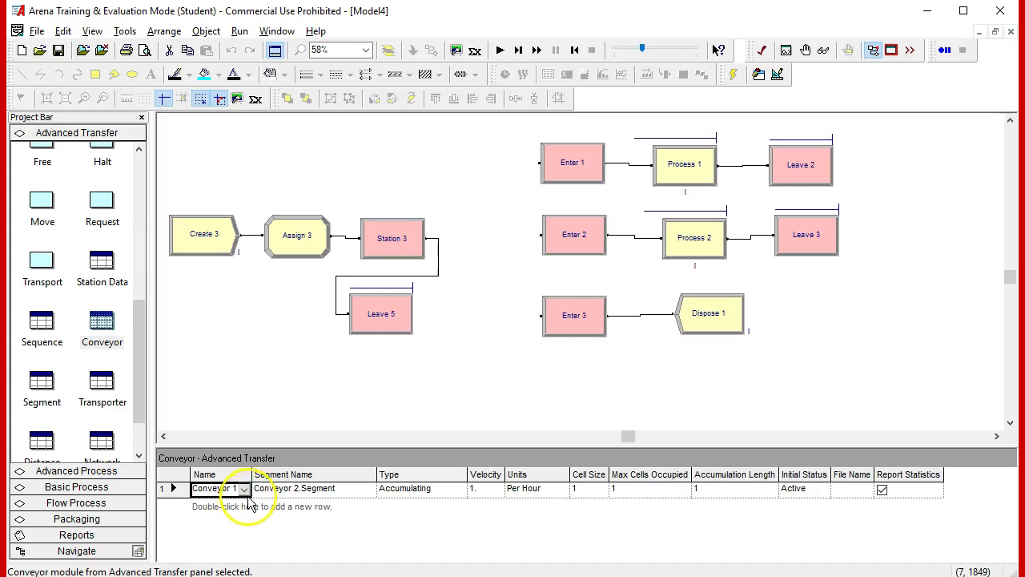
pyautogui.click(302, 490)
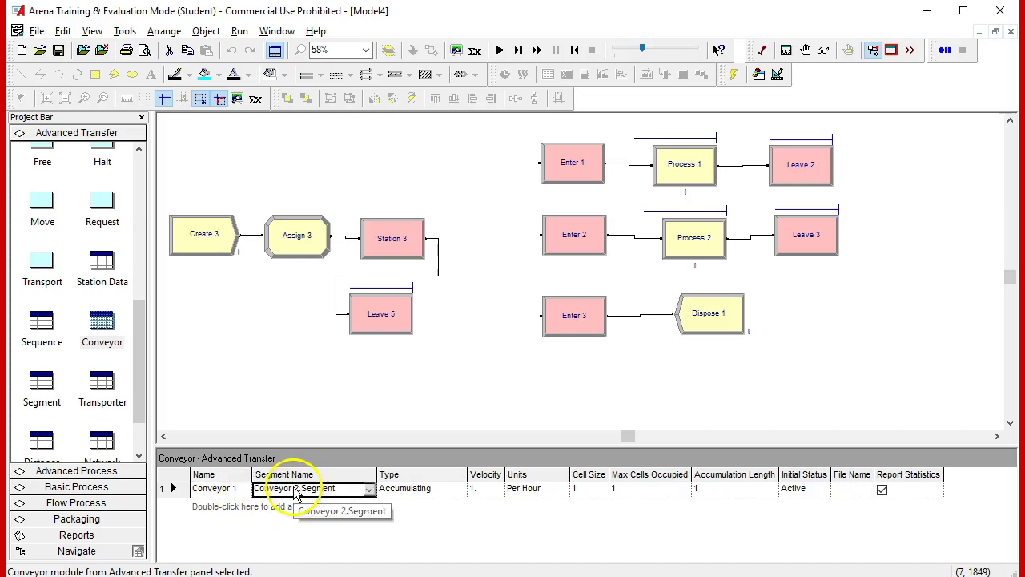
pyautogui.click(297, 490)
pyautogui.doubleClick(296, 494)
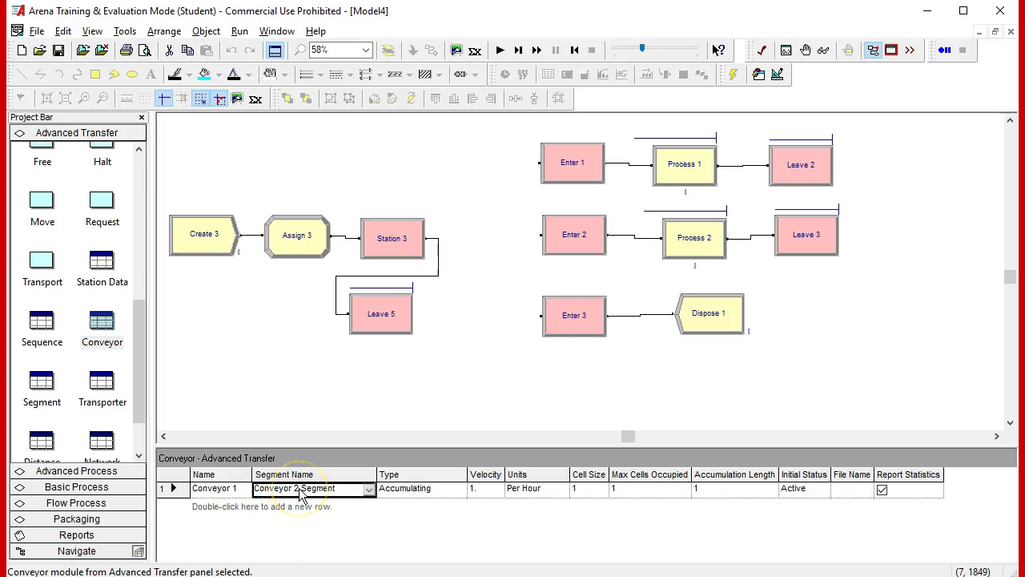
pyautogui.click(308, 494)
pyautogui.doubleClick(301, 490)
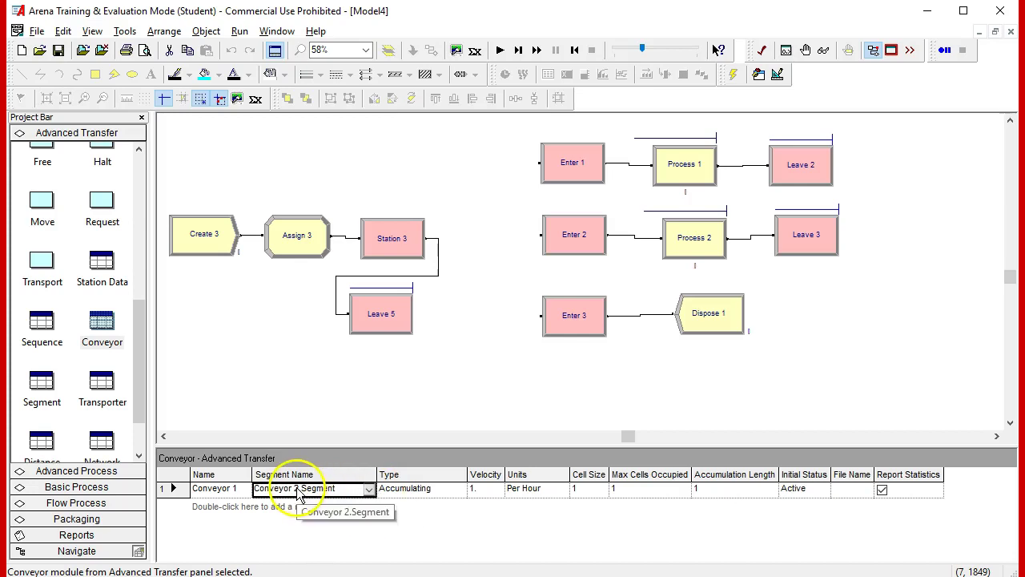
pyautogui.click(295, 490)
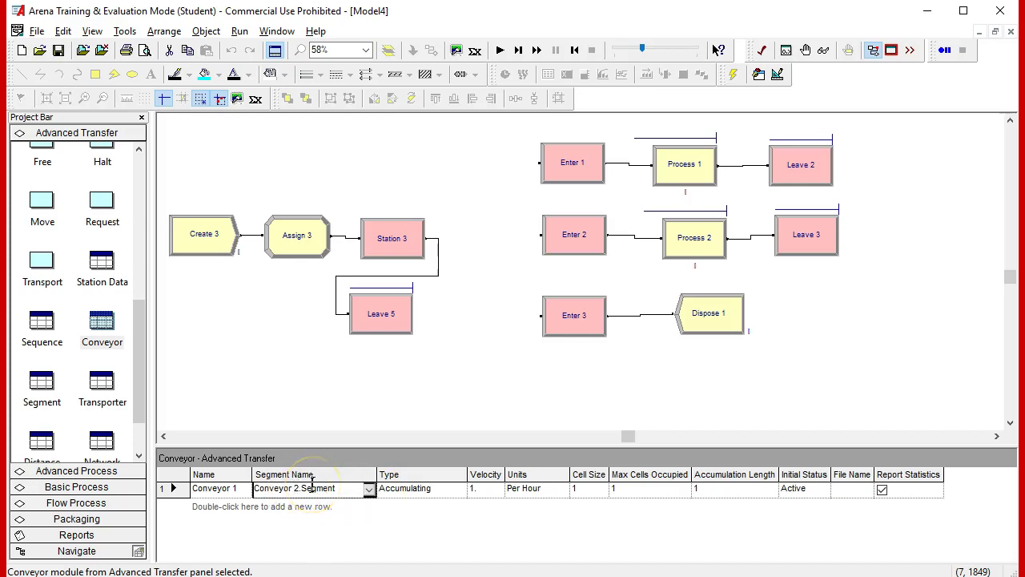
pyautogui.write('1')
pyautogui.press('Delete')
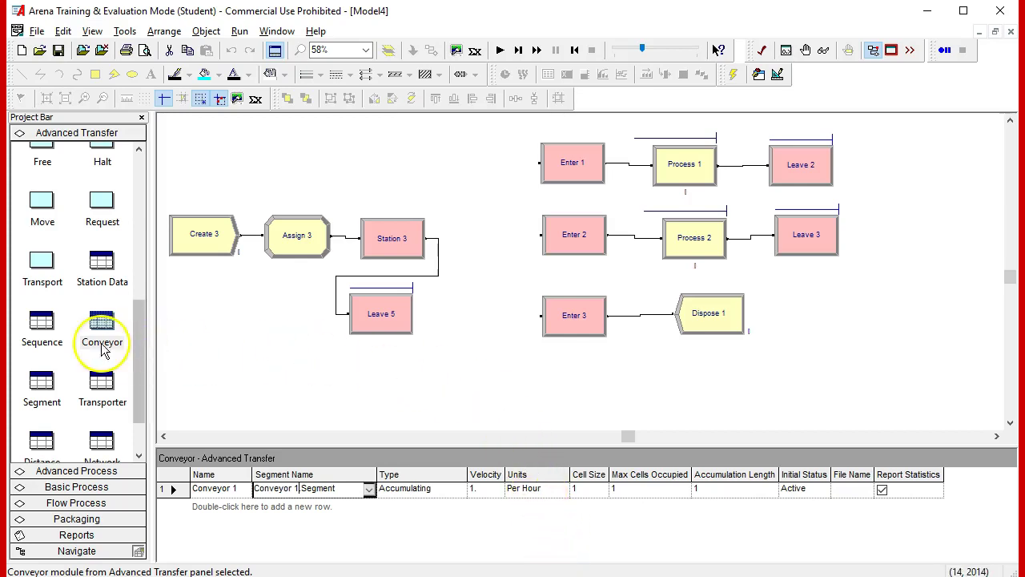
# Show the Segment spreadsheet listing Conveyor 1.Segment with beginning station Station 1
pyautogui.click(42, 381)
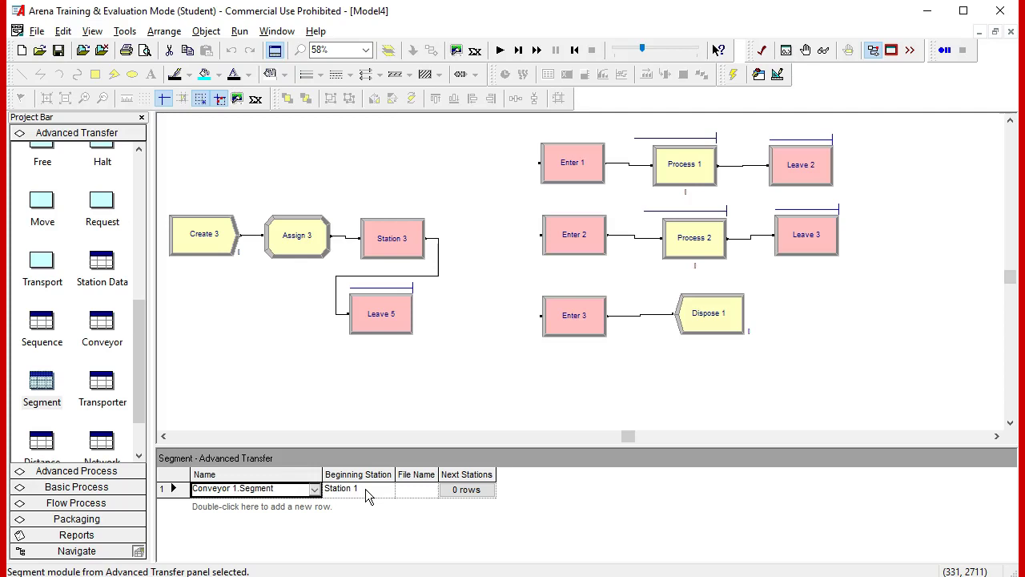
# Add Enter 1.Station as the first next station of Conveyor 1.Segment
pyautogui.click(464, 490)
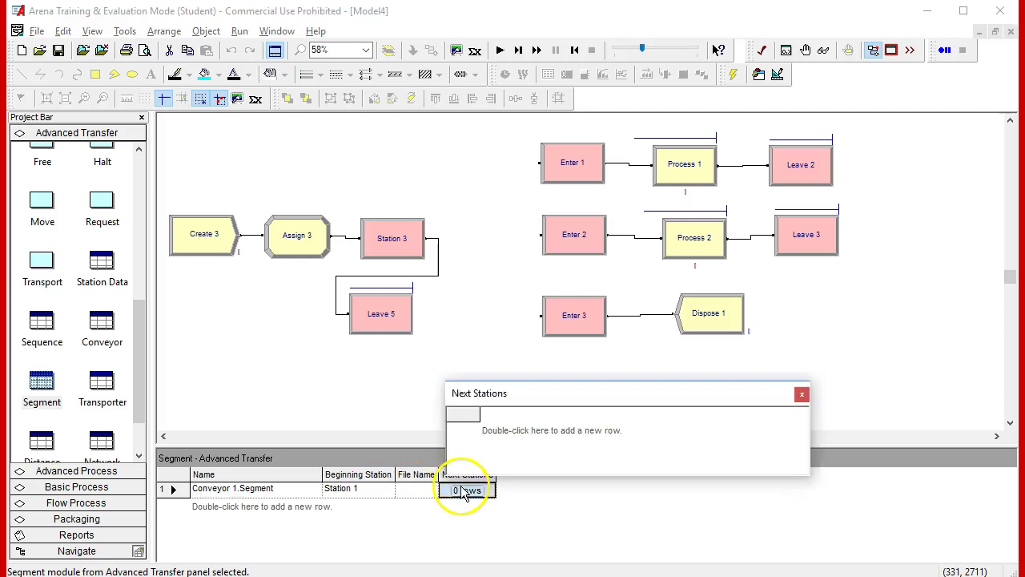
pyautogui.doubleClick(533, 433)
pyautogui.click(592, 439)
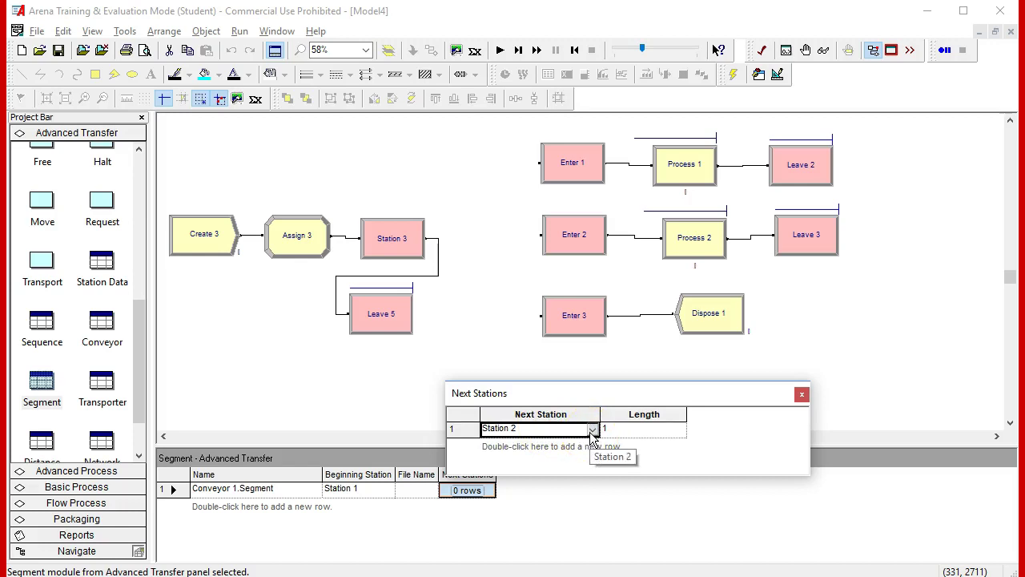
pyautogui.click(591, 432)
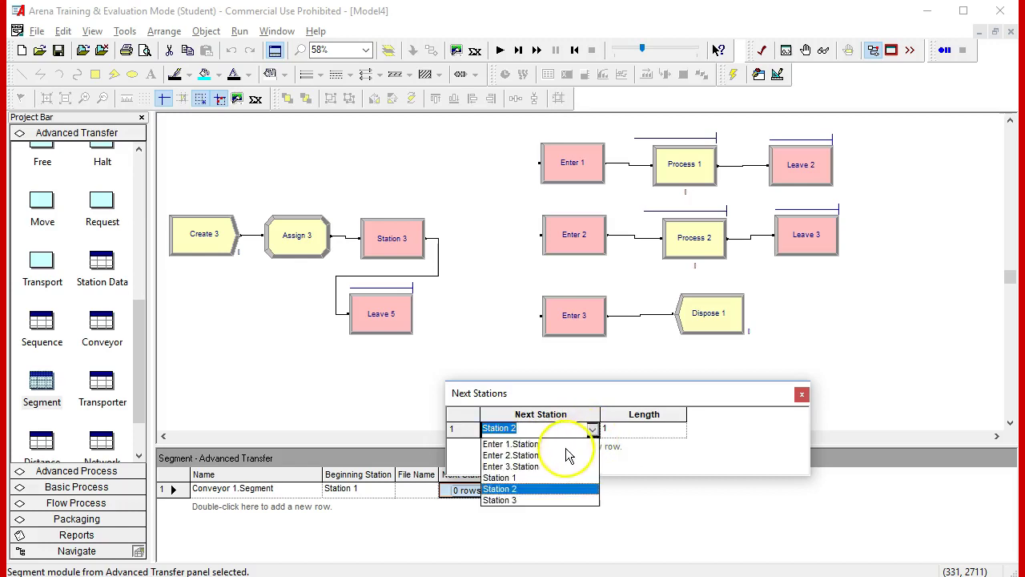
pyautogui.click(510, 444)
pyautogui.click(594, 445)
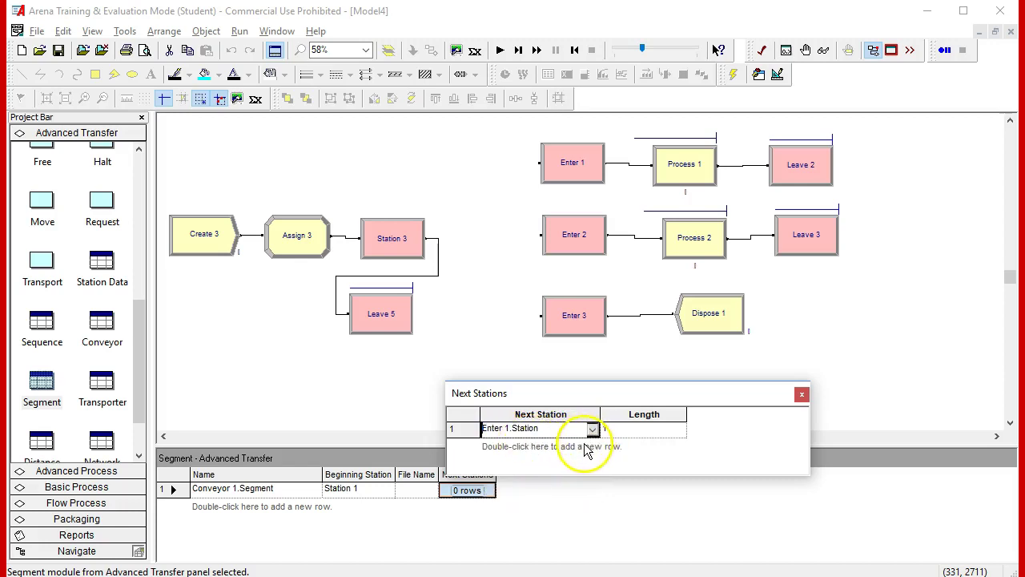
# Add Enter 2.Station and Enter 3.Station as the second and third next stations
pyautogui.doubleClick(593, 446)
pyautogui.click(593, 446)
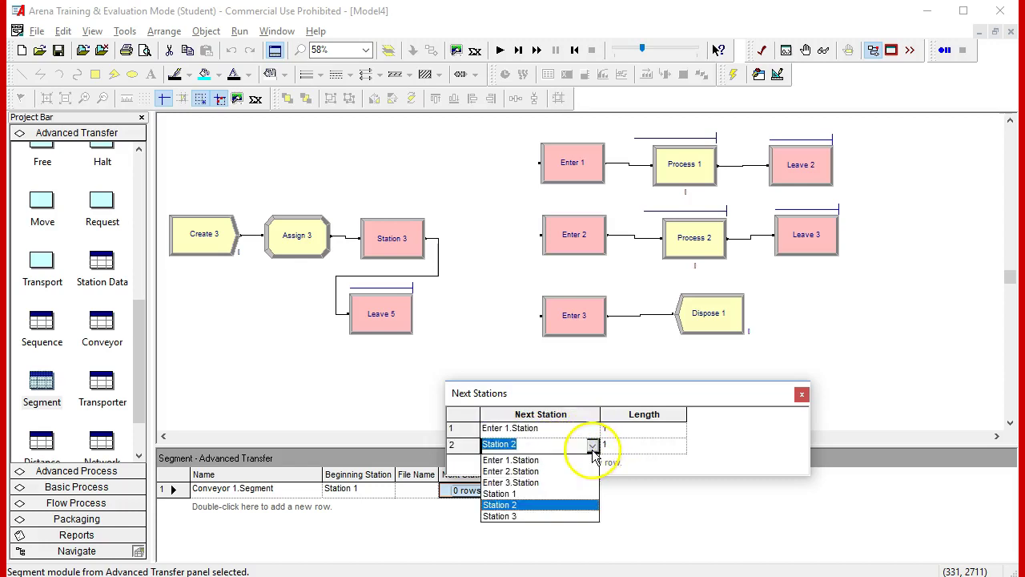
pyautogui.click(551, 467)
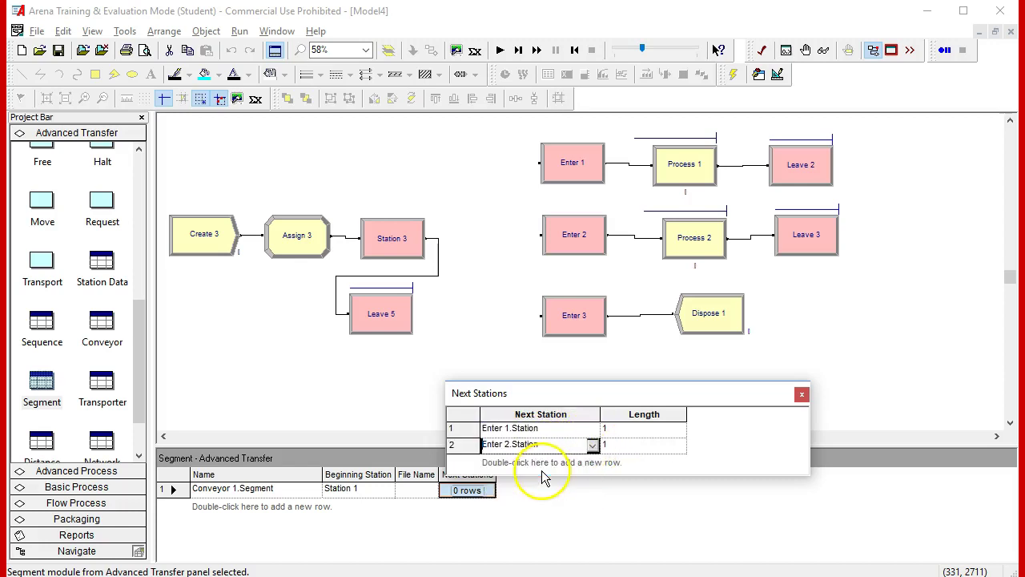
pyautogui.doubleClick(584, 462)
pyautogui.click(593, 462)
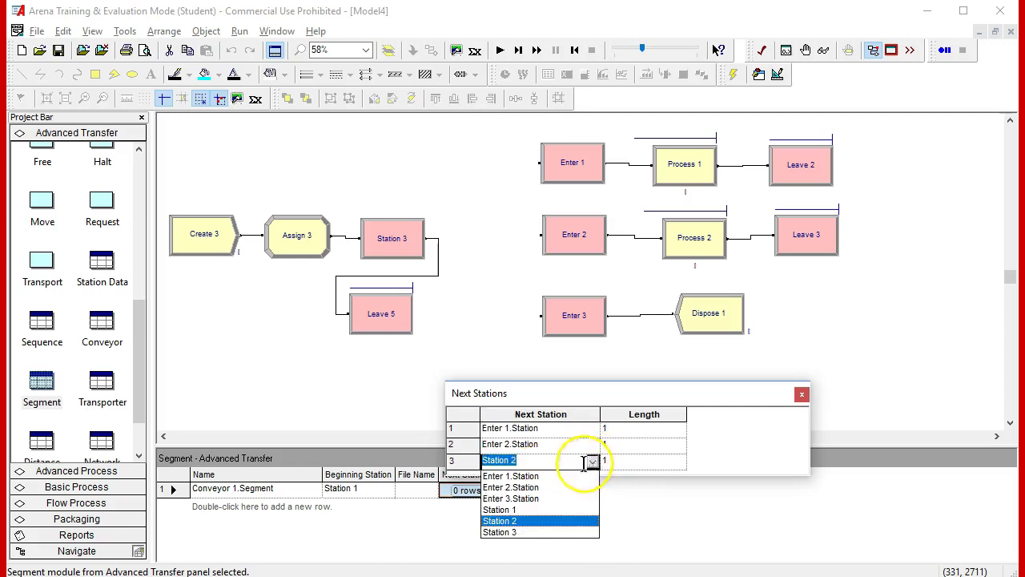
pyautogui.click(542, 491)
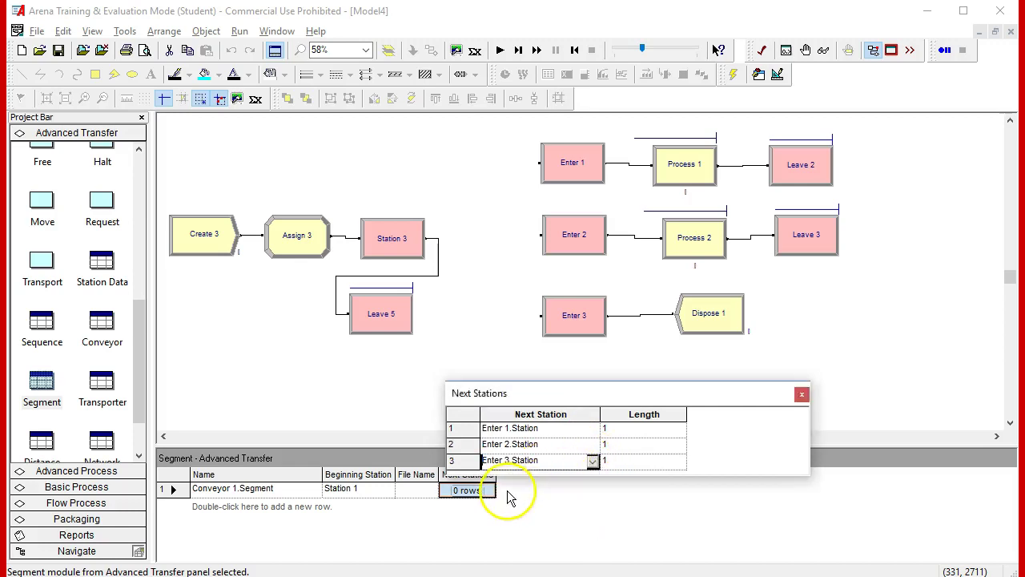
pyautogui.click(802, 394)
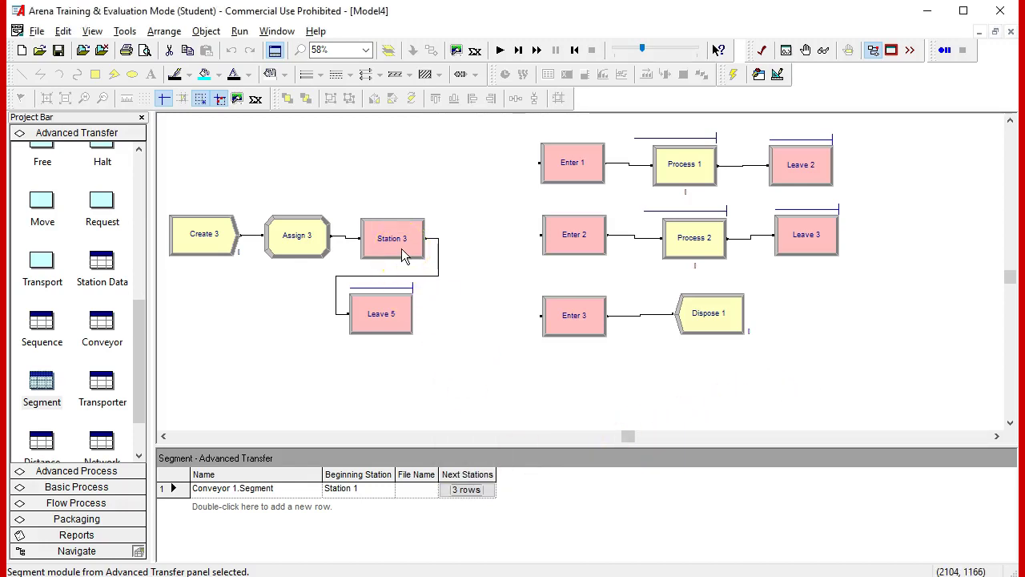
# Choose Station 3 as the beginning station of Conveyor 1.Segment
pyautogui.click(376, 488)
pyautogui.click(387, 489)
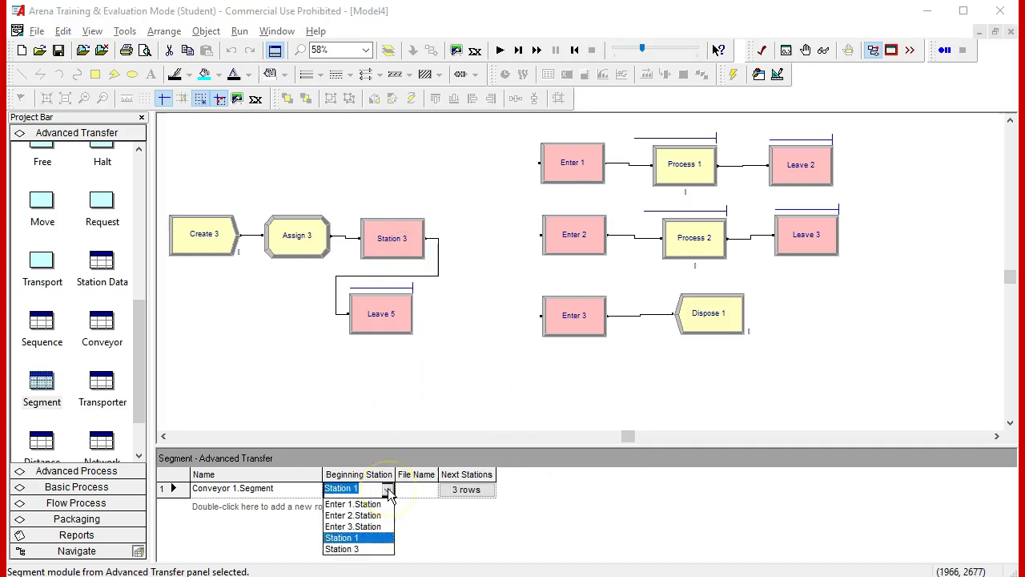
pyautogui.click(362, 548)
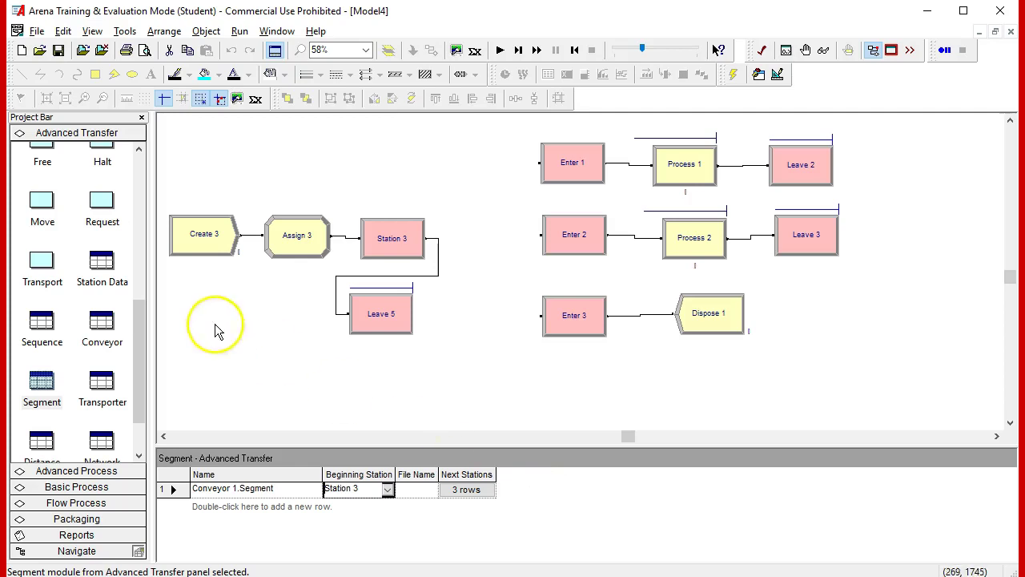
# Review the three steps of Sequence 1 in the Sequence data, then close them
pyautogui.click(41, 322)
pyautogui.click(268, 490)
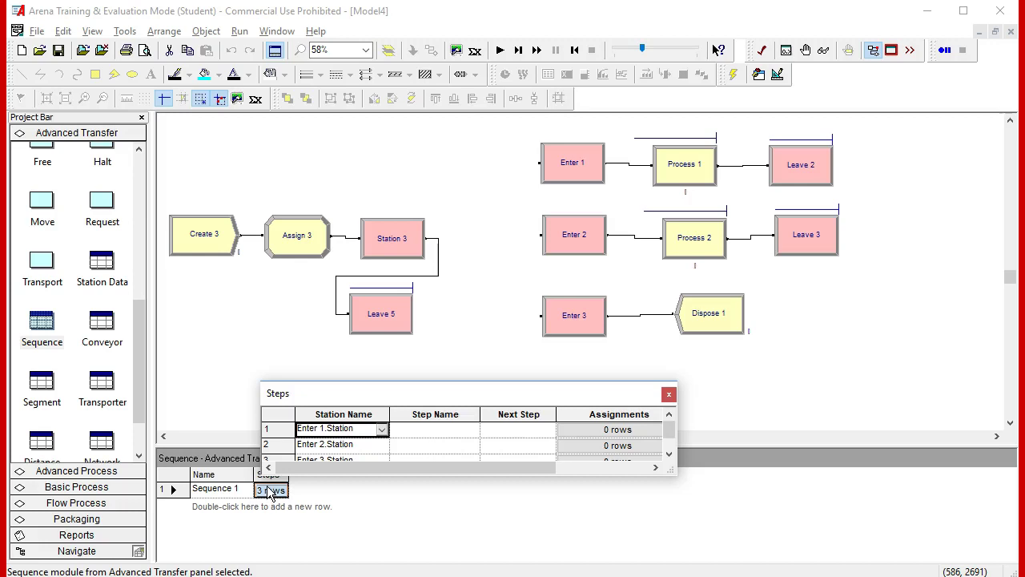
pyautogui.click(670, 394)
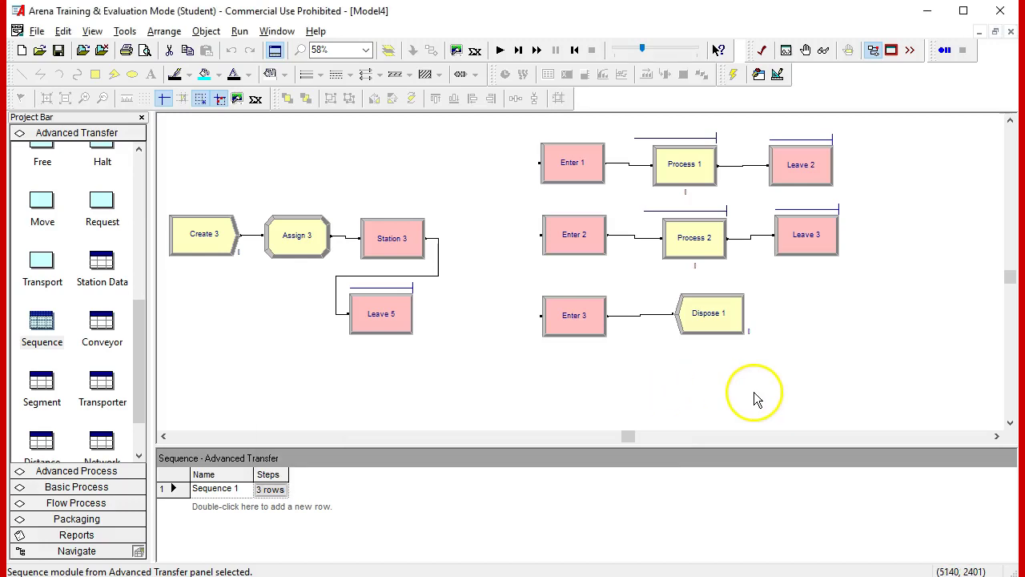
# Give Enter 1, Enter 2 and Enter 3.Station next-station rows a length of 30
pyautogui.click(55, 389)
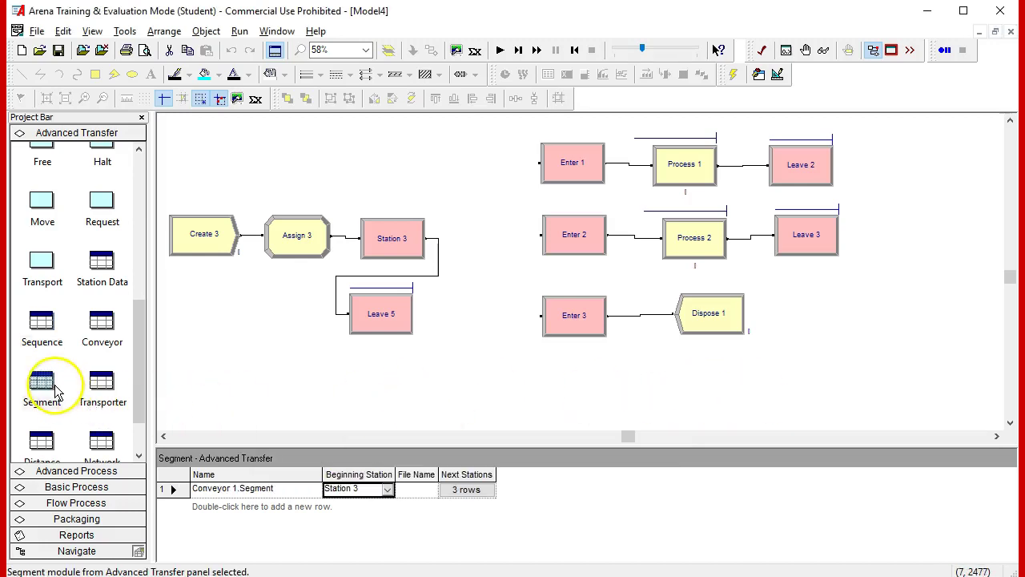
pyautogui.click(466, 489)
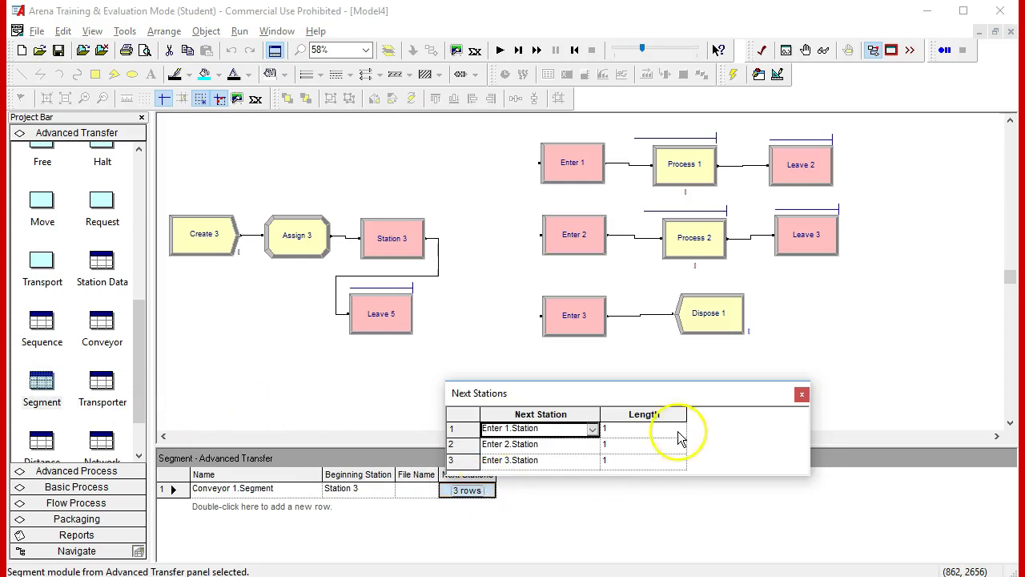
pyautogui.click(657, 433)
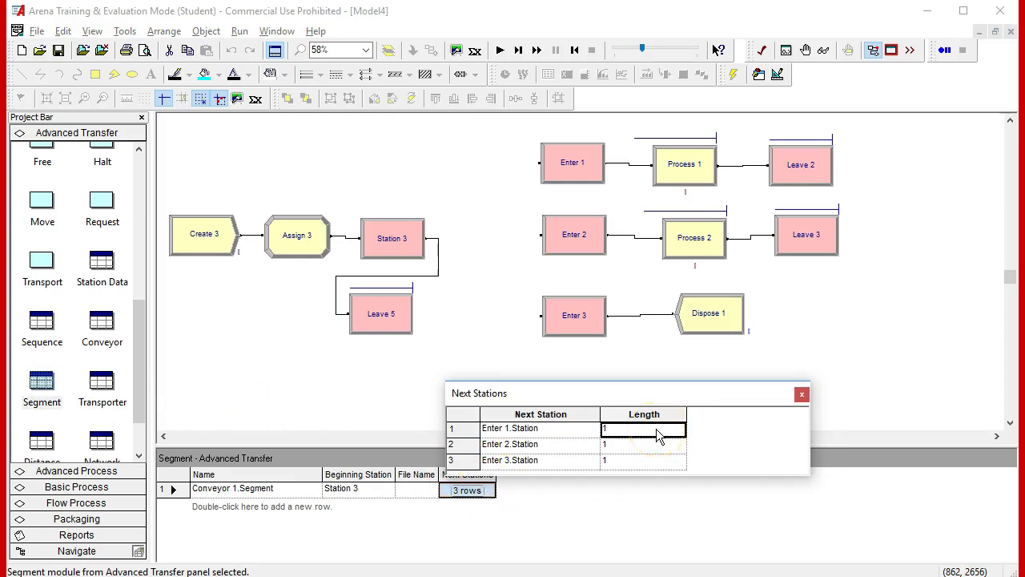
pyautogui.click(647, 433)
pyautogui.write('30')
pyautogui.click(616, 450)
pyautogui.write('3')
pyautogui.click(630, 444)
pyautogui.click(623, 462)
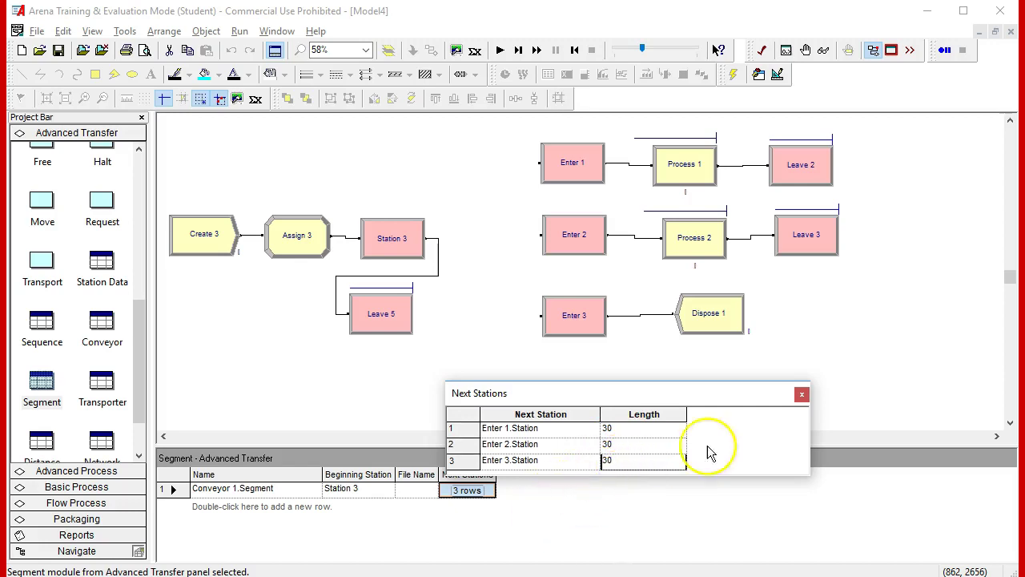
pyautogui.click(653, 460)
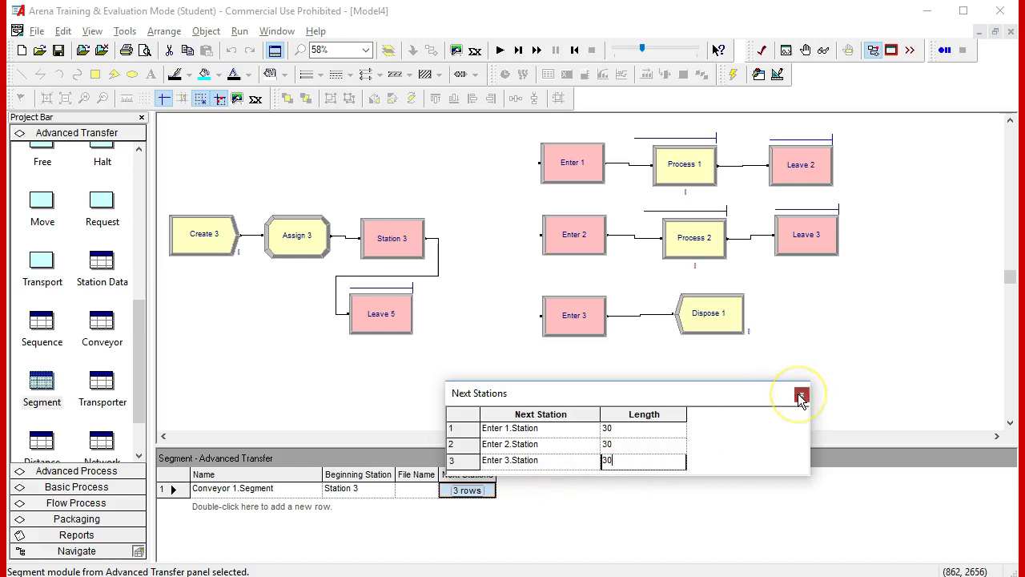
pyautogui.click(801, 393)
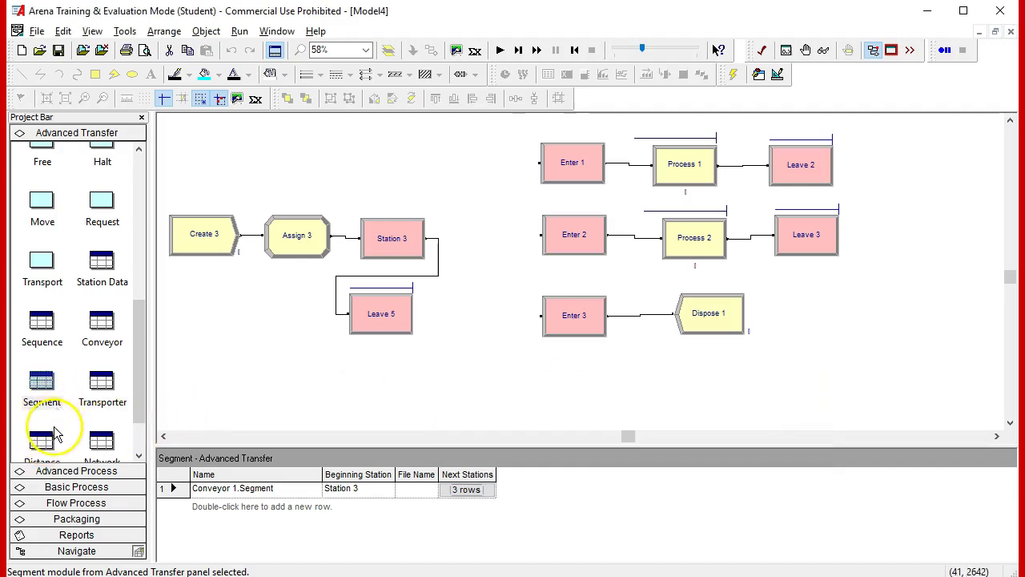
# Enter a velocity of 10 per hour for Conveyor 1 in the Conveyor spreadsheet
pyautogui.click(102, 327)
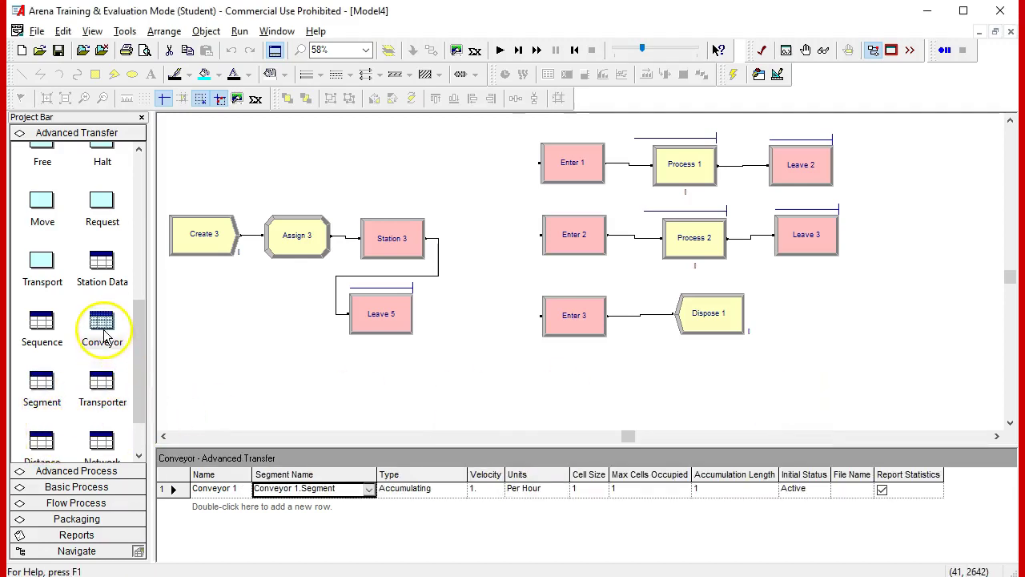
pyautogui.click(481, 492)
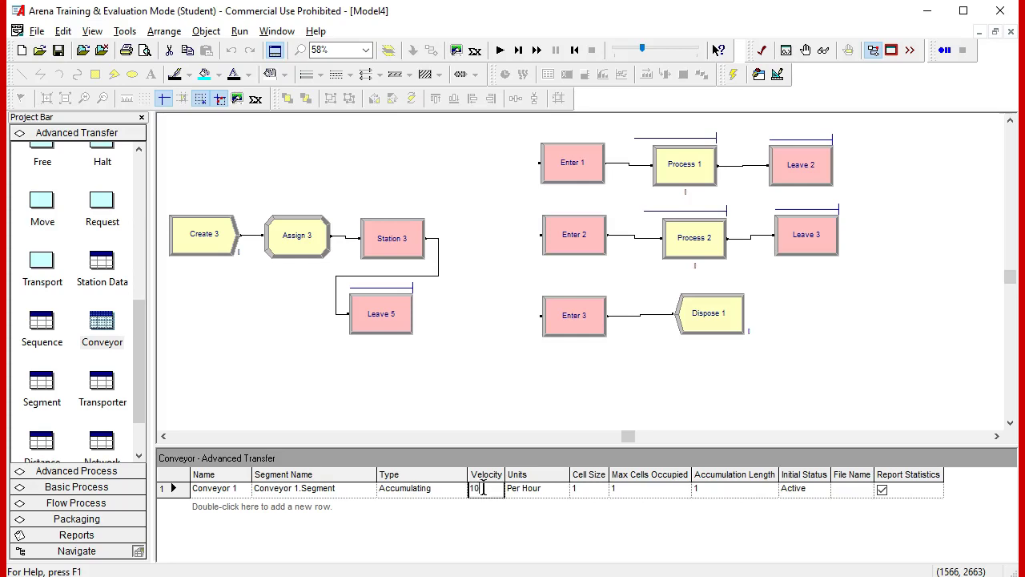
pyautogui.click(584, 489)
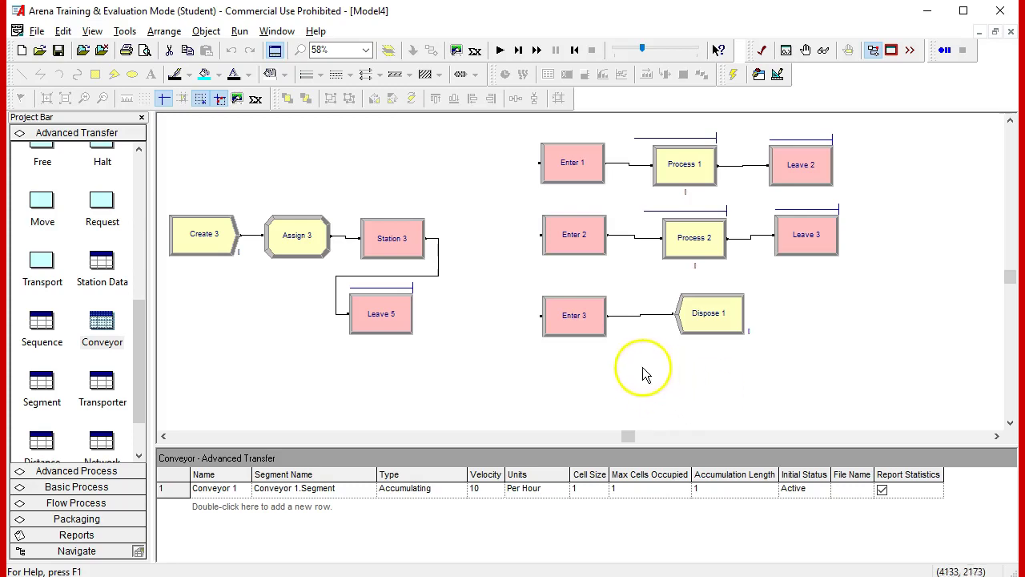
pyautogui.click(500, 49)
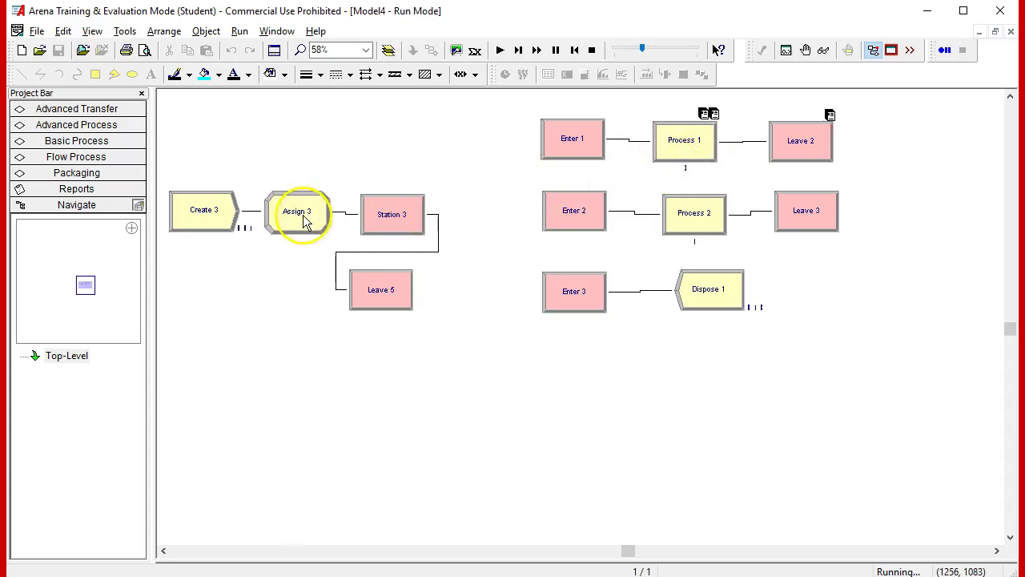
pyautogui.click(327, 491)
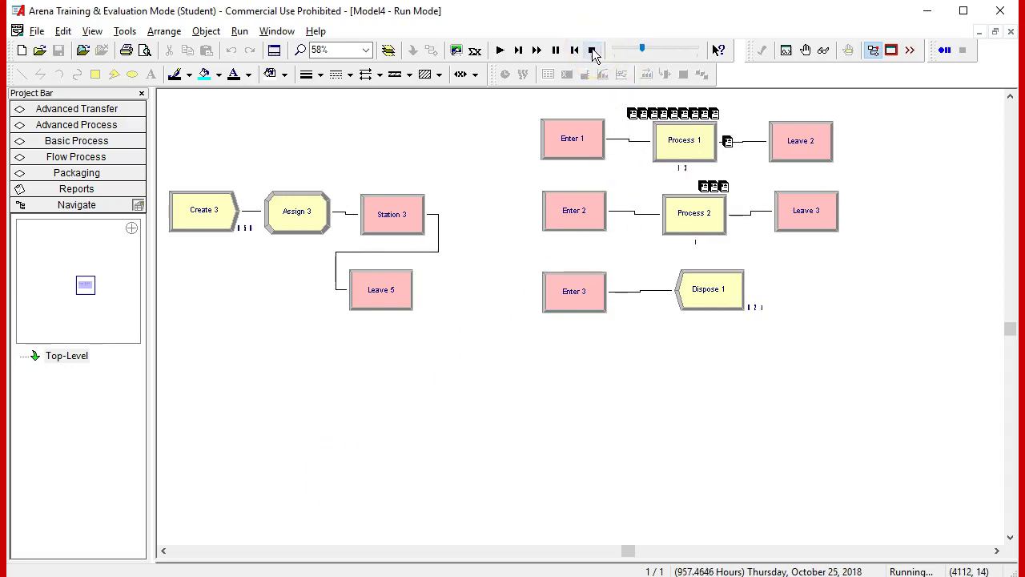
pyautogui.click(593, 51)
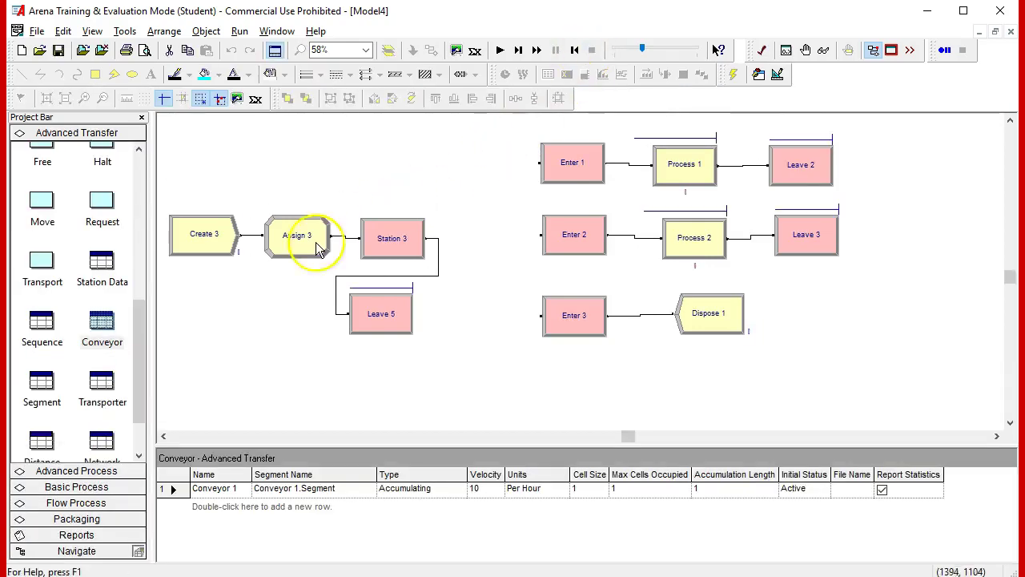
# Leave Assign 3 unchanged and give Create 3 an Expo arrival interval of 1.2 hours
pyautogui.doubleClick(291, 247)
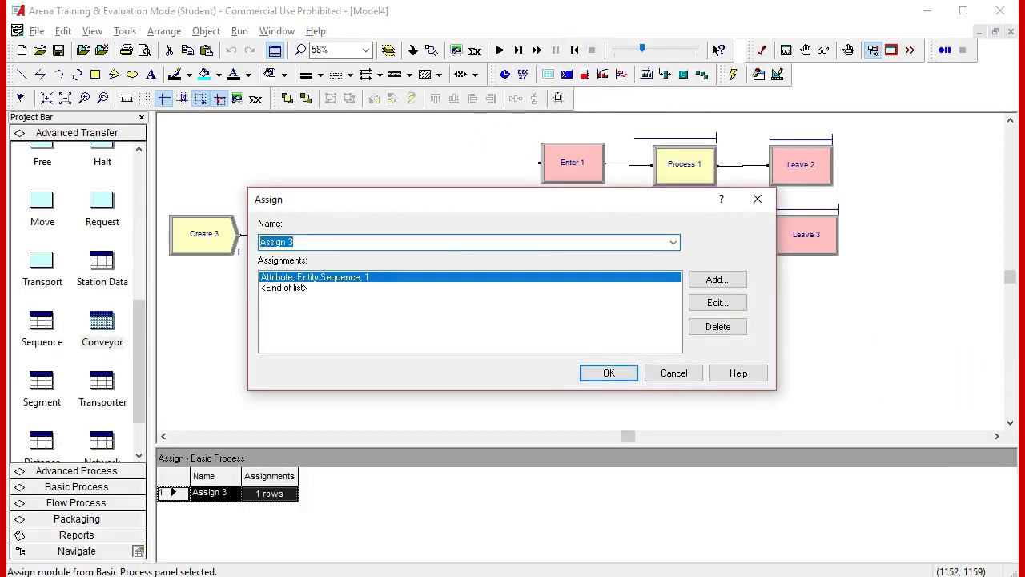
pyautogui.click(687, 375)
pyautogui.click(178, 246)
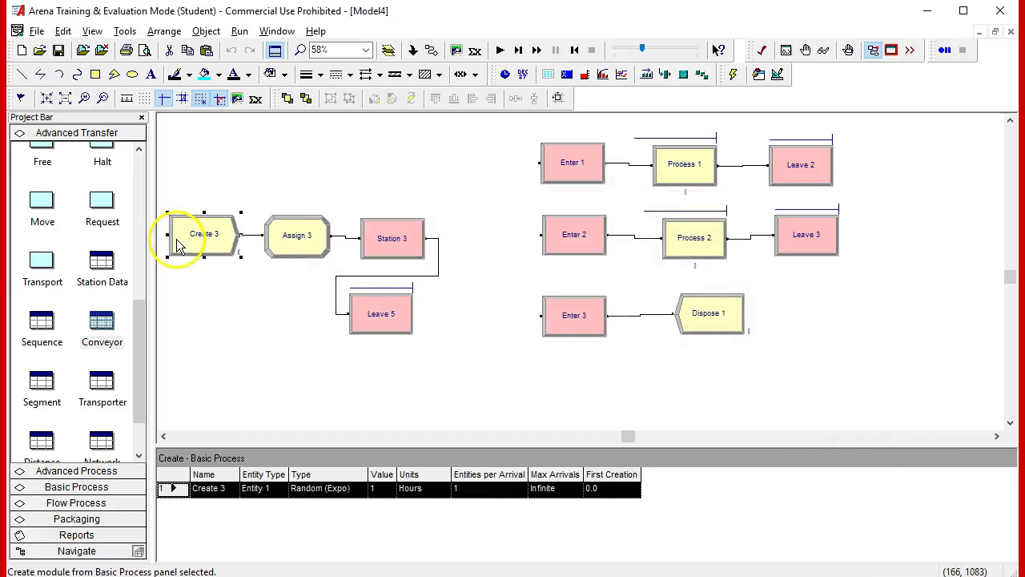
pyautogui.doubleClick(178, 246)
pyautogui.click(506, 299)
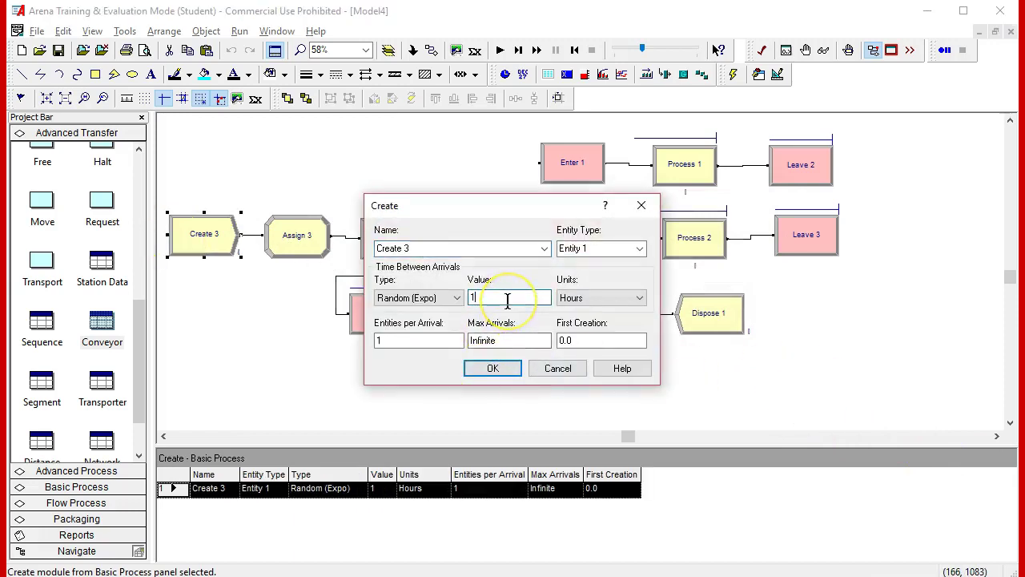
pyautogui.write('.2')
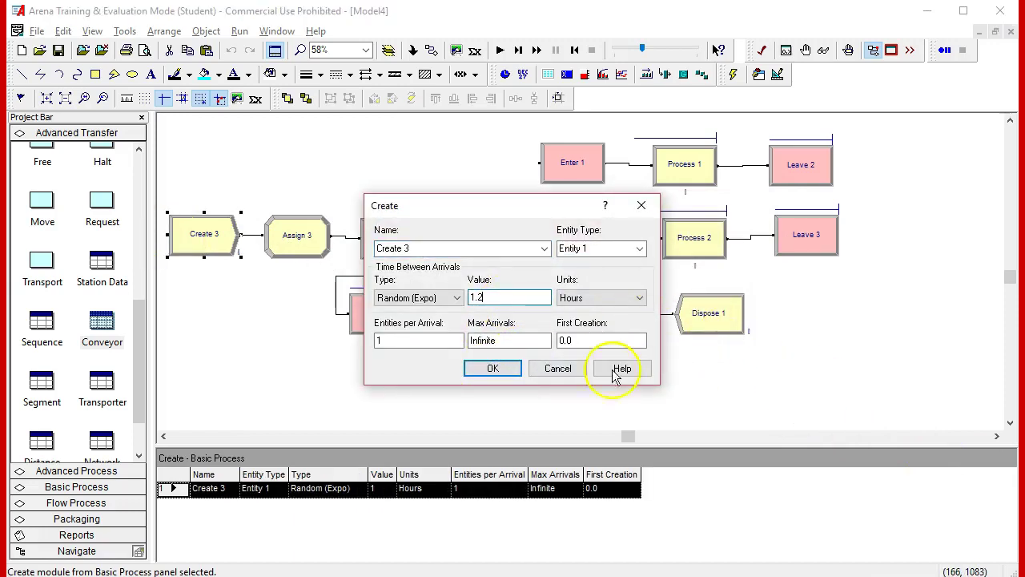
pyautogui.click(491, 369)
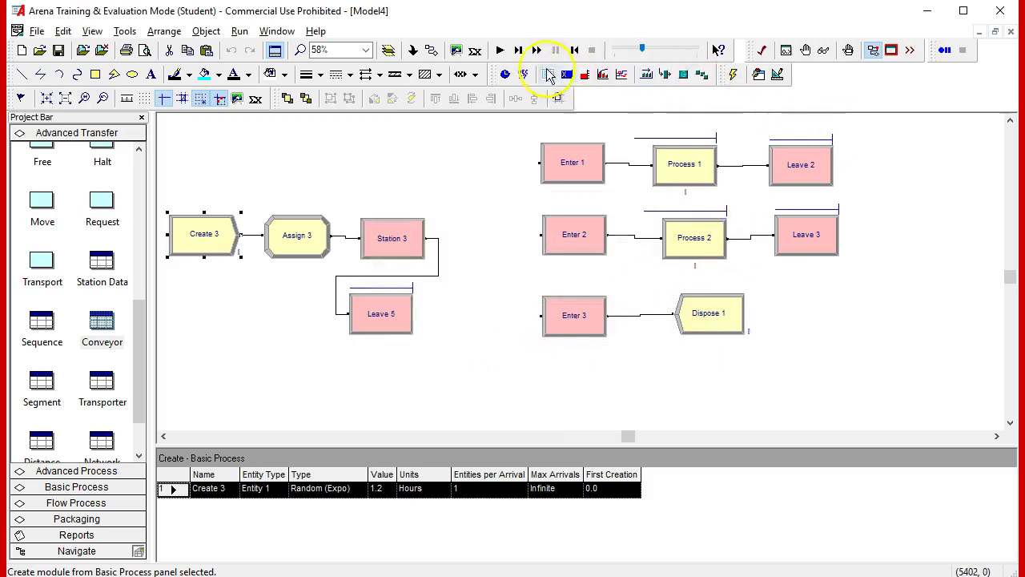
# Restart the simulation in Run Mode using the 1.2-hour arrival interval
pyautogui.click(499, 49)
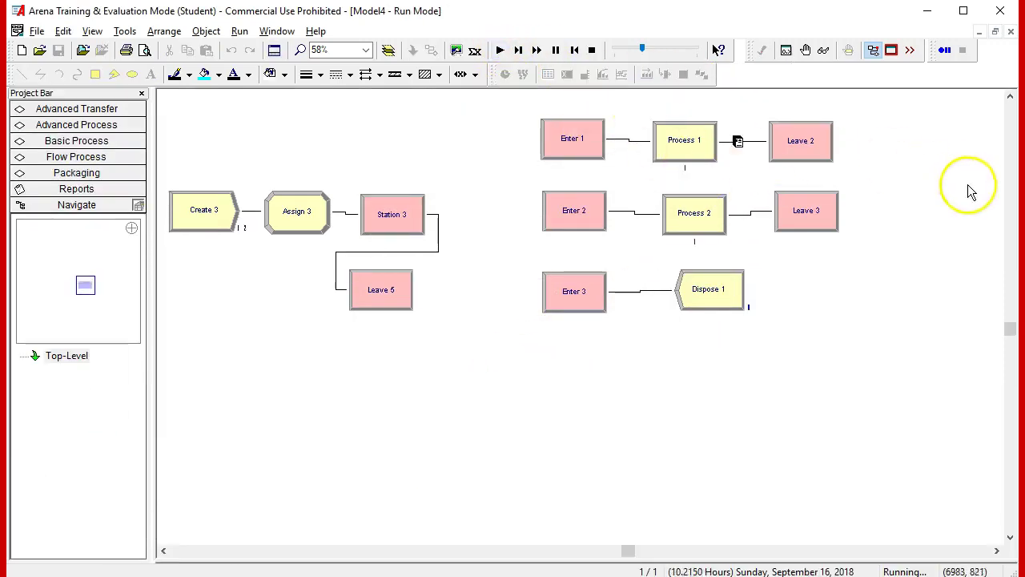